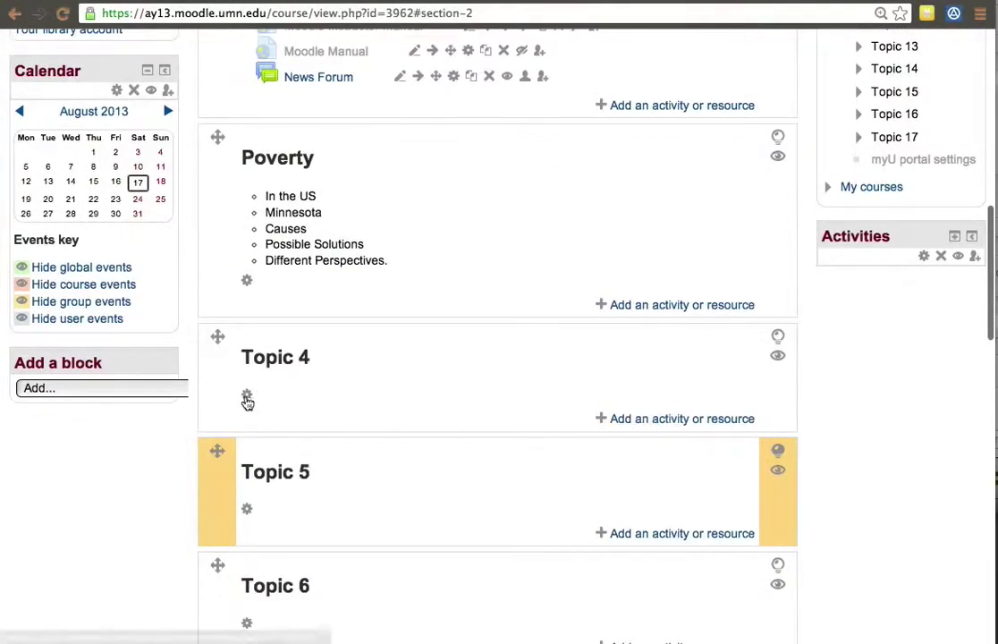
- Replace Topic 4's default section name with the custom name 'Add Resources'
left_click(247, 399)
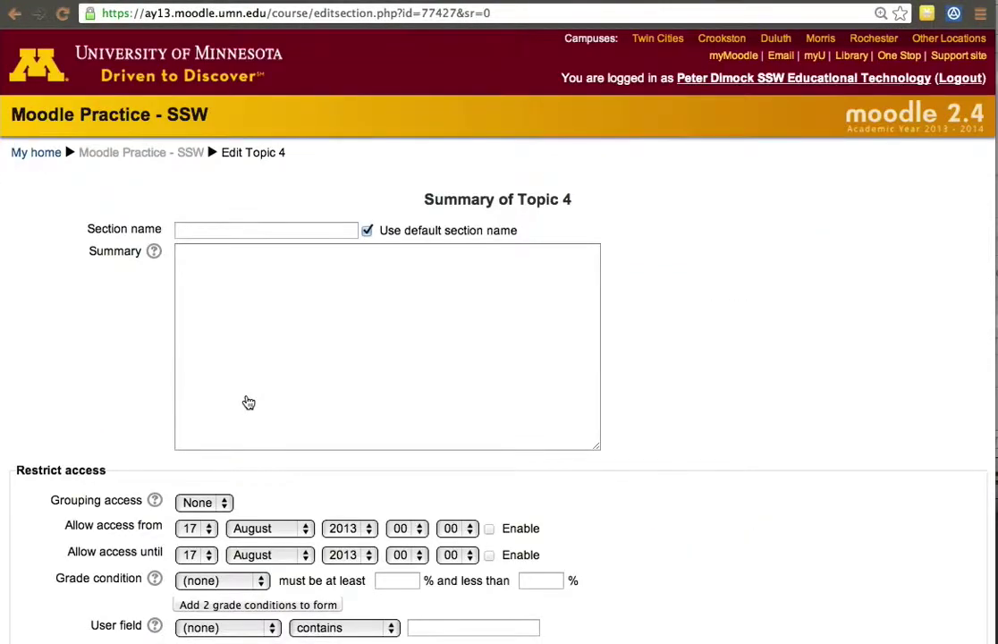
left_click(367, 230)
left_click(254, 226)
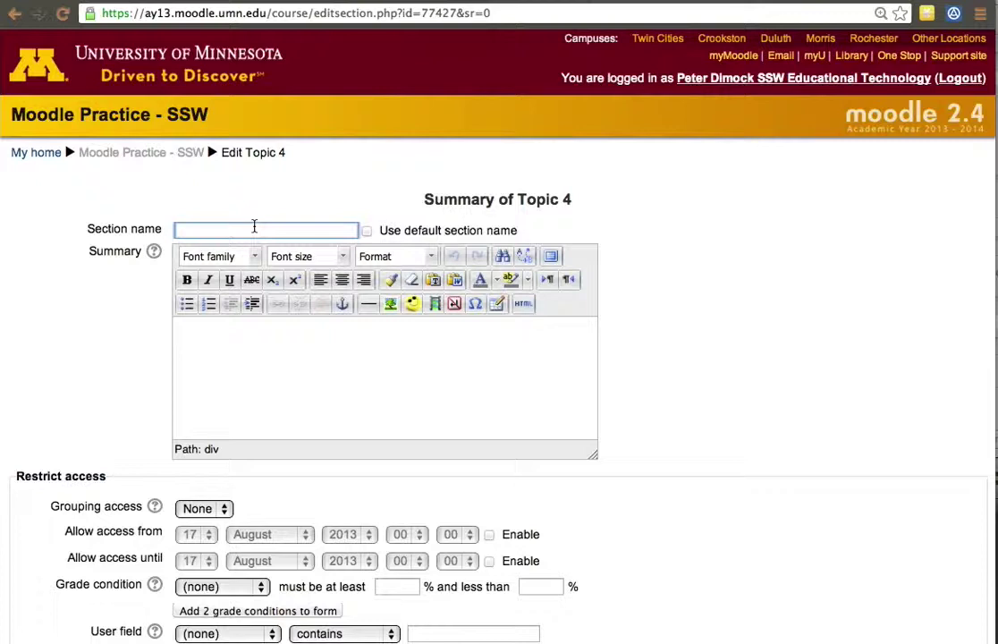
type("Add Resources")
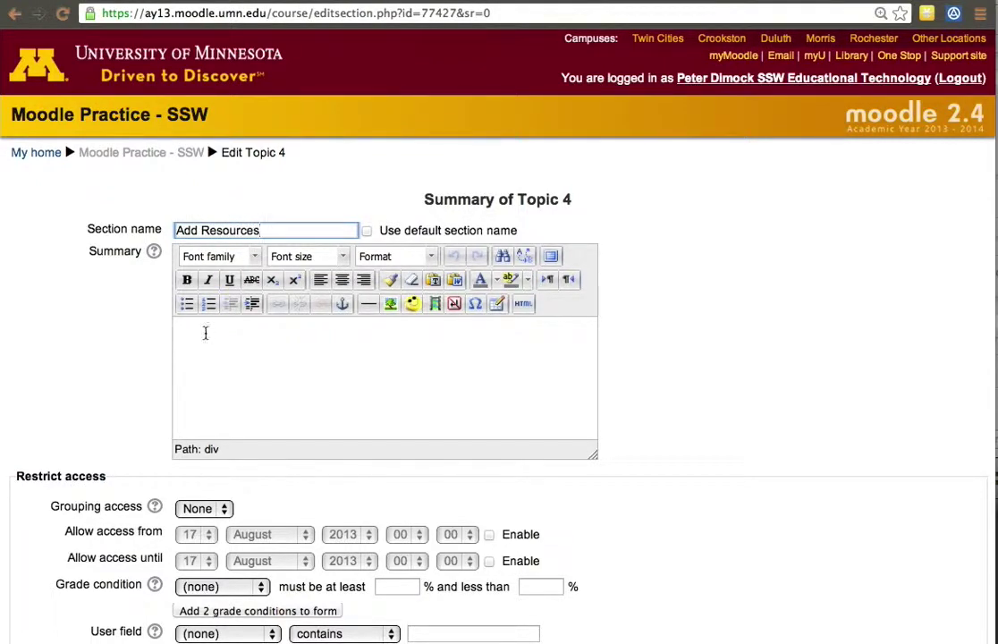
- Start a bulleted summary list with Key Elements, Forums and Quizzes
left_click(185, 322)
left_click(186, 303)
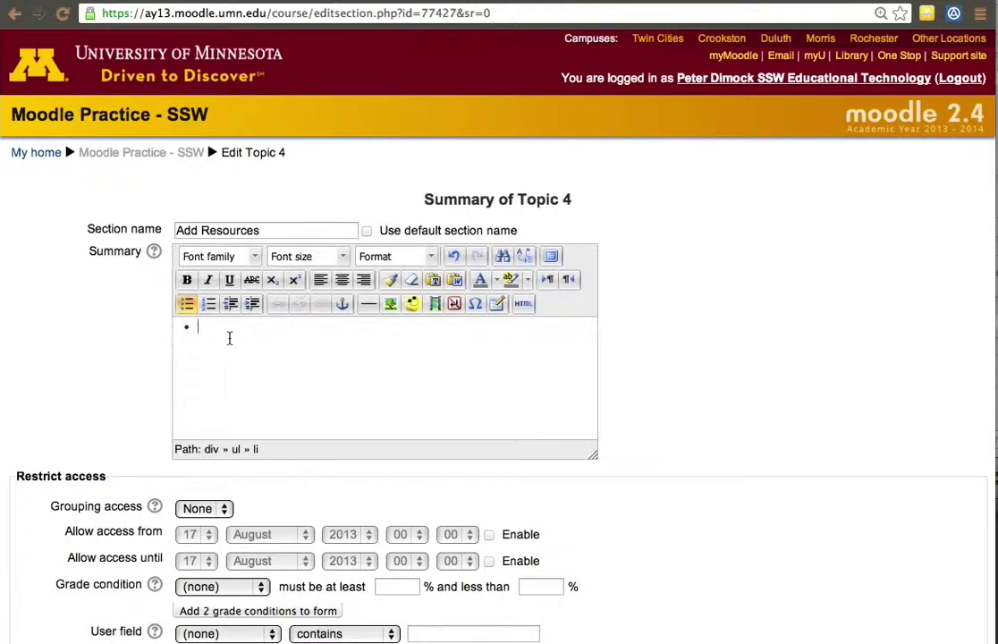
type("a")
key("BackSpace")
type("F")
key("BackSpace")
type("Key ELem")
key("BackSpace")
key("BackSpace")
key("BackSpace")
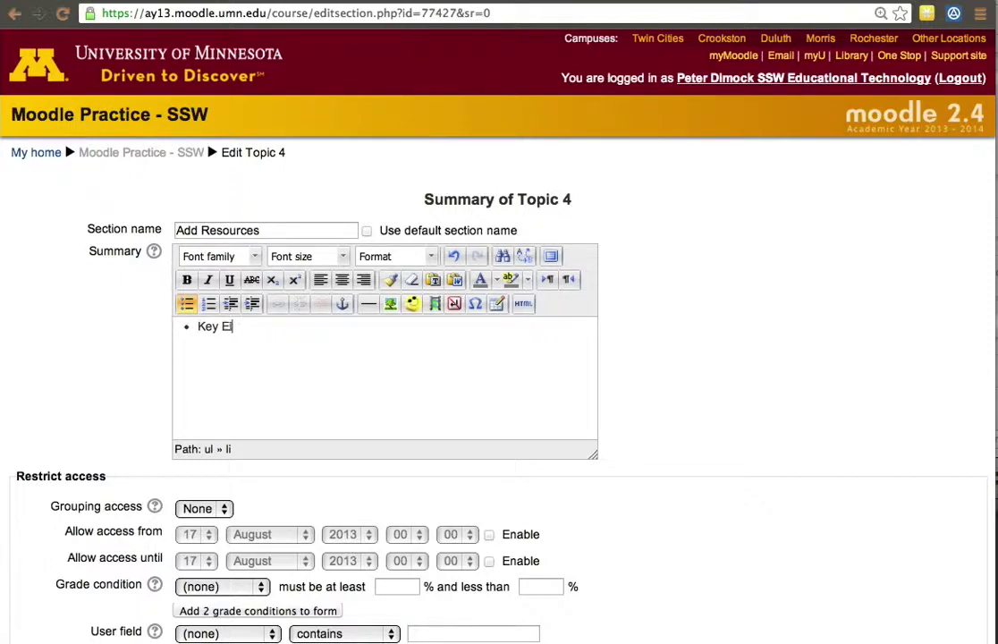
type("lements")
key("Return")
type("Forums")
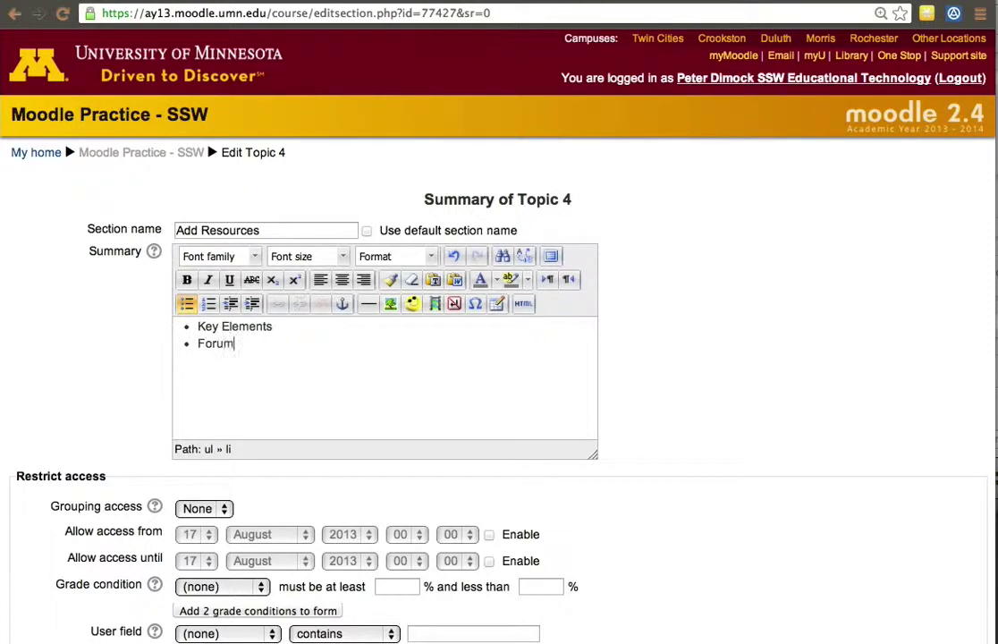
key("Return")
type("Quizzes")
key("Return")
- Add bullets for Assignments, Workshops, Feedback, TurnitIn, Uploads (Files, Folders) and URLs
type("Assignments")
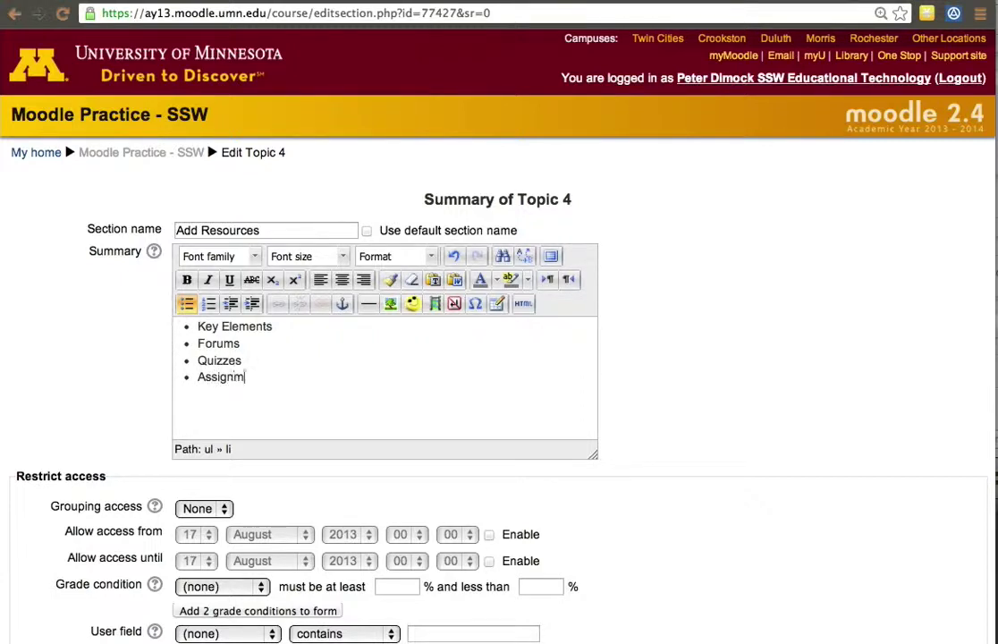
key("Return")
type("Workshops")
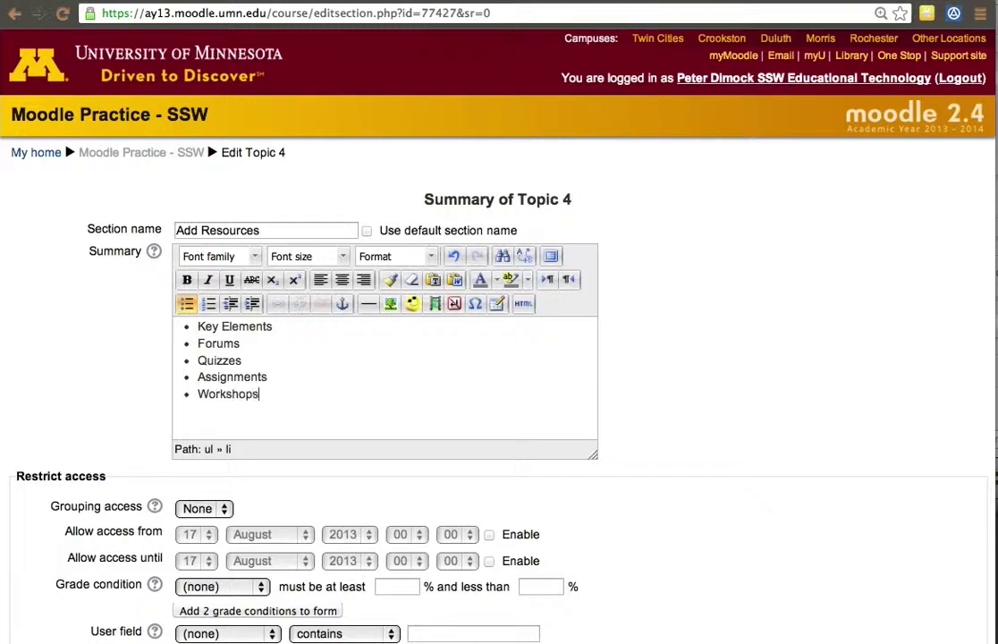
key("Return")
type("Feedback")
key("Return")
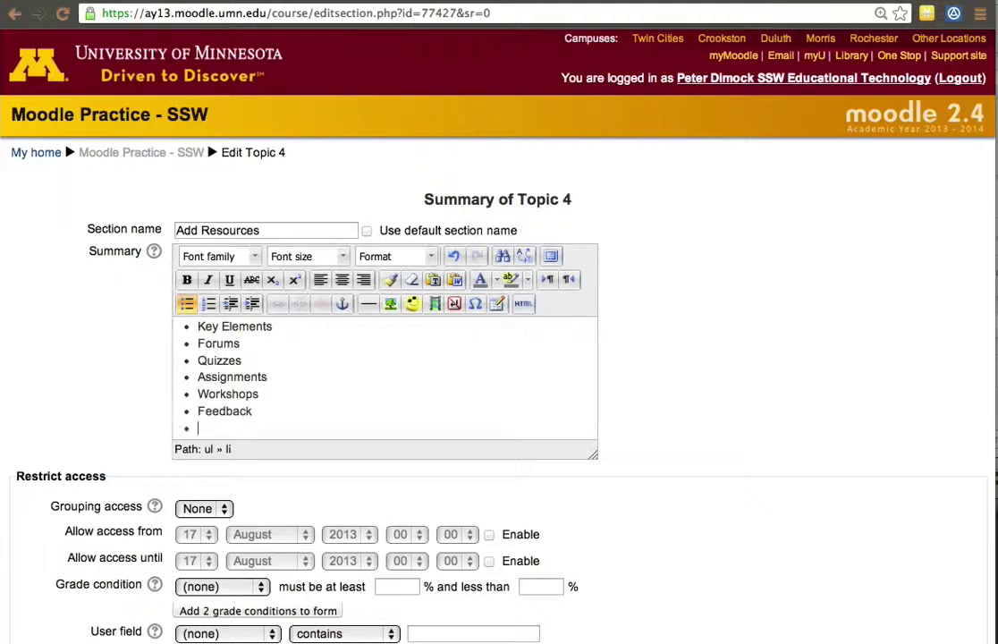
type("TurnitIn")
key("Return")
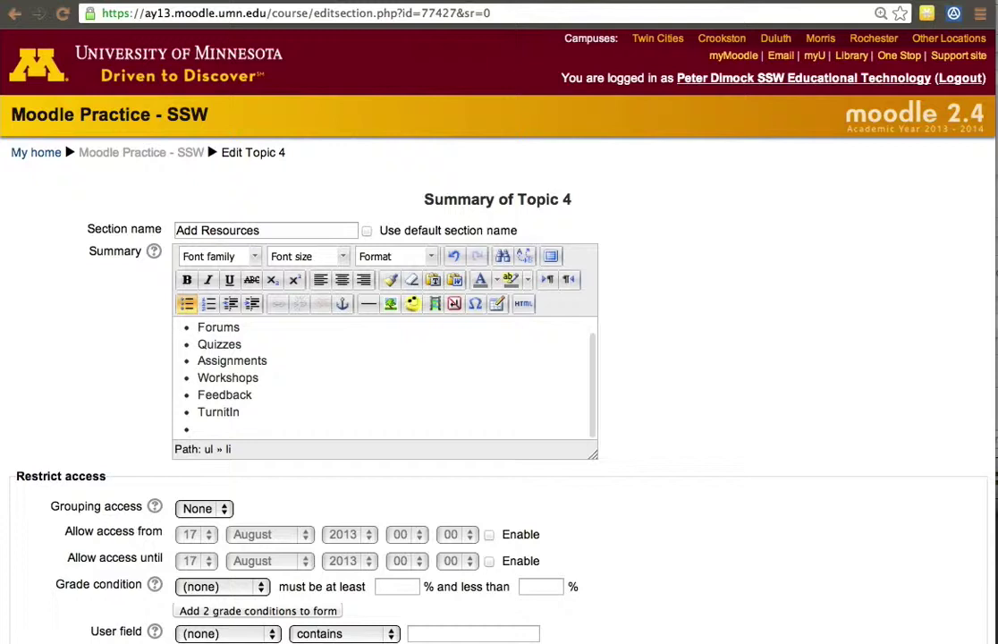
type("Uploads")
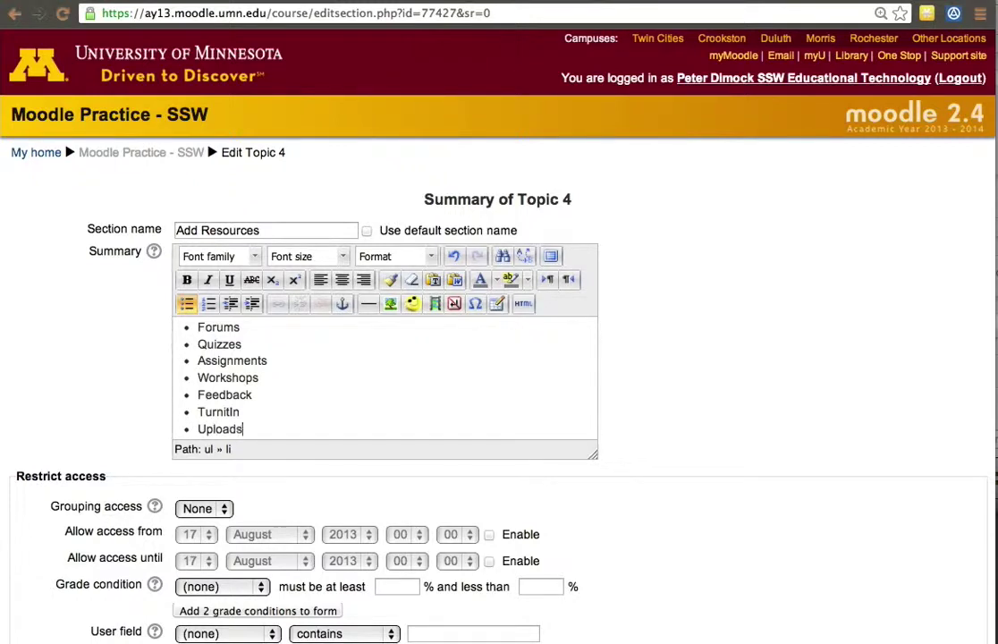
type(" (Files, Folders)")
key("Return")
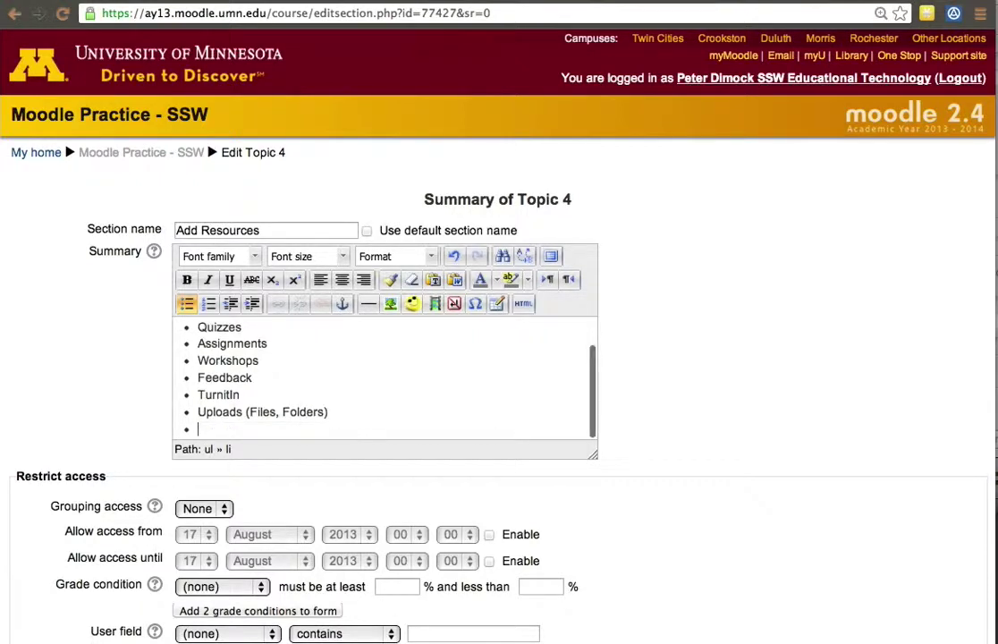
type("URLS")
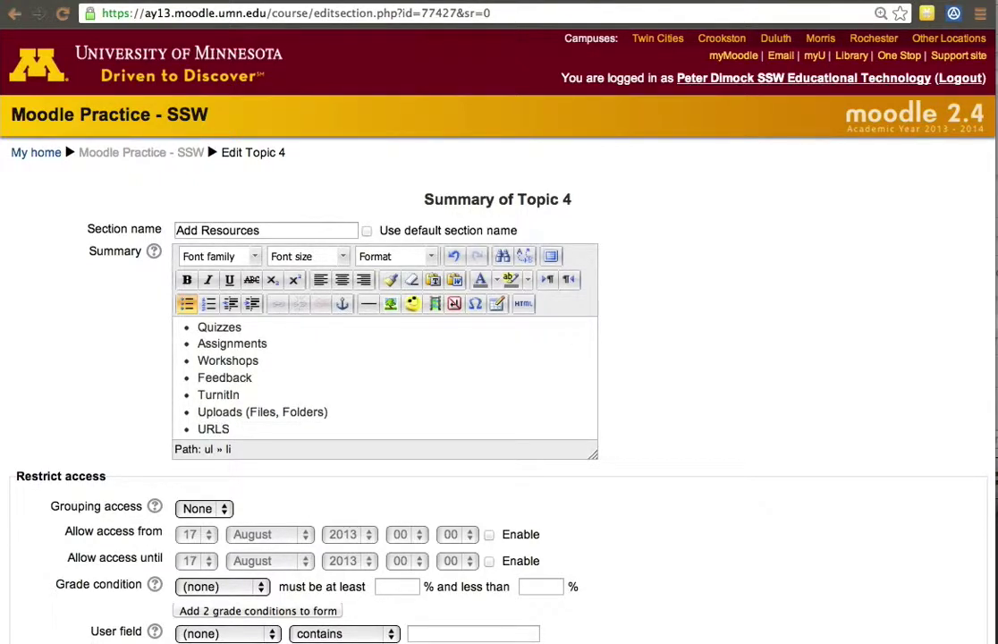
key("BackSpace")
type("s")
scroll(295, 385, "up", 2)
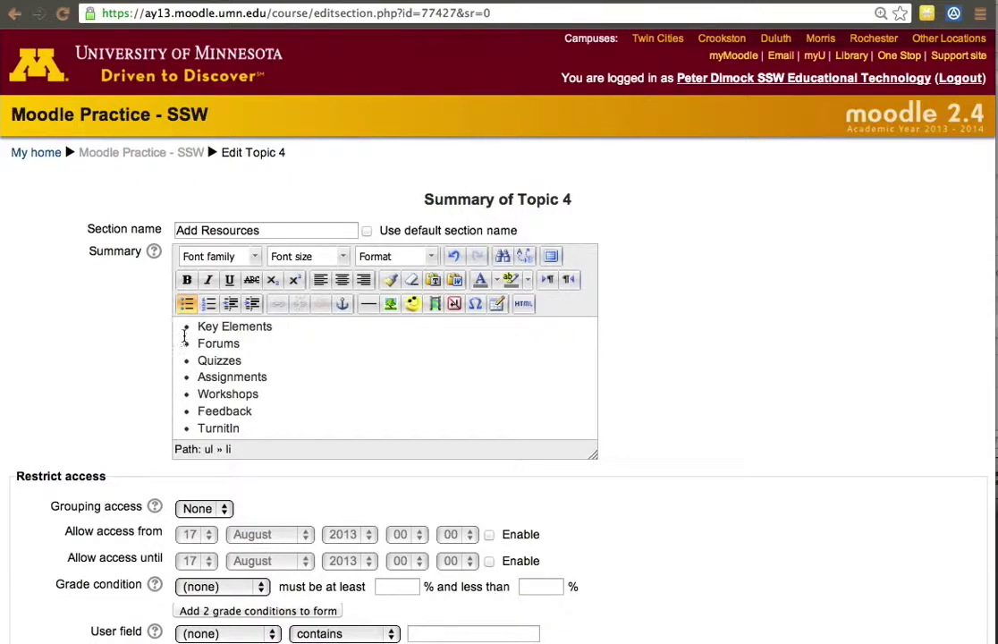
- Indent Forums through URLs under Key Elements and save the section changes
left_click_drag(183, 333, 255, 468)
key("Tab")
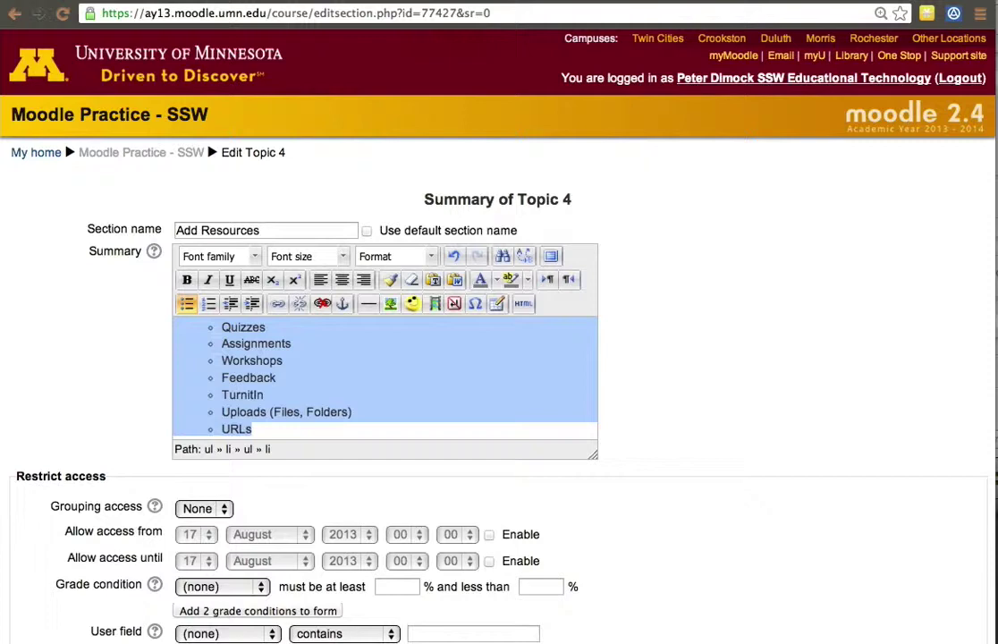
scroll(361, 404, "up", 2)
left_click(360, 404)
scroll(371, 407, "down", 5)
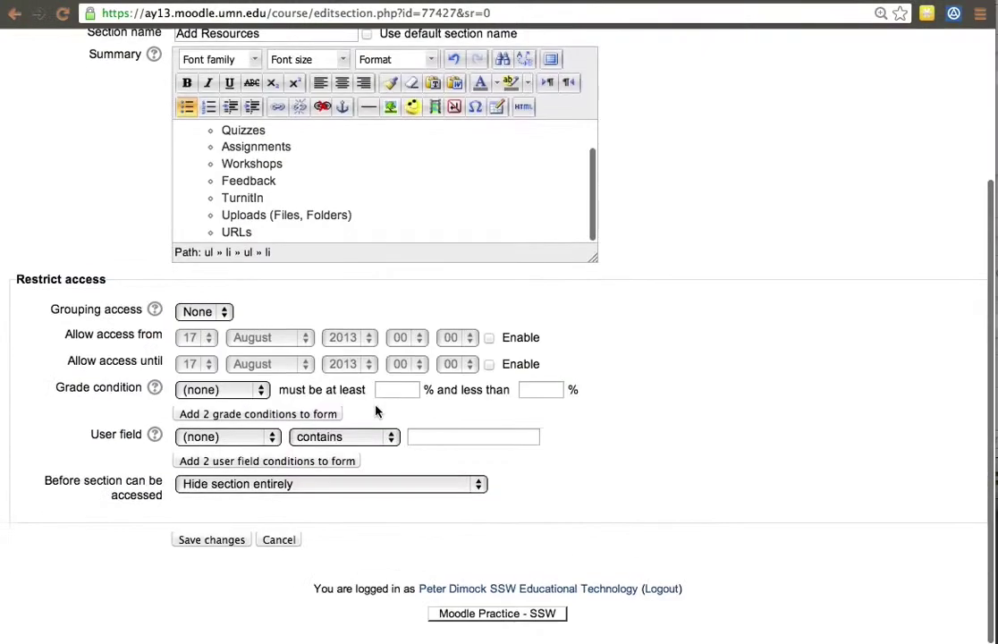
left_click(213, 545)
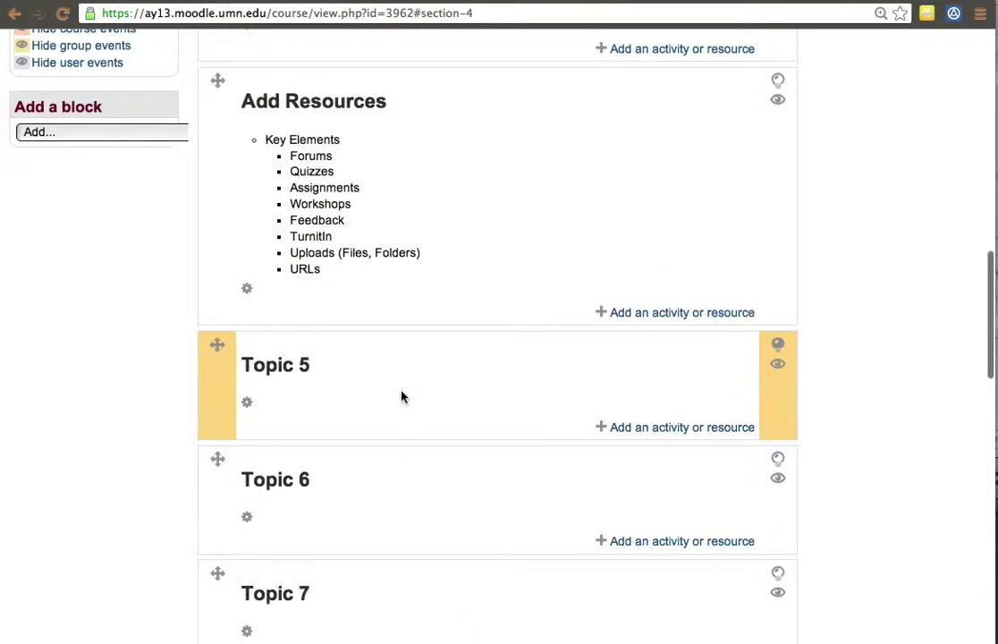
scroll(439, 399, "up", 3)
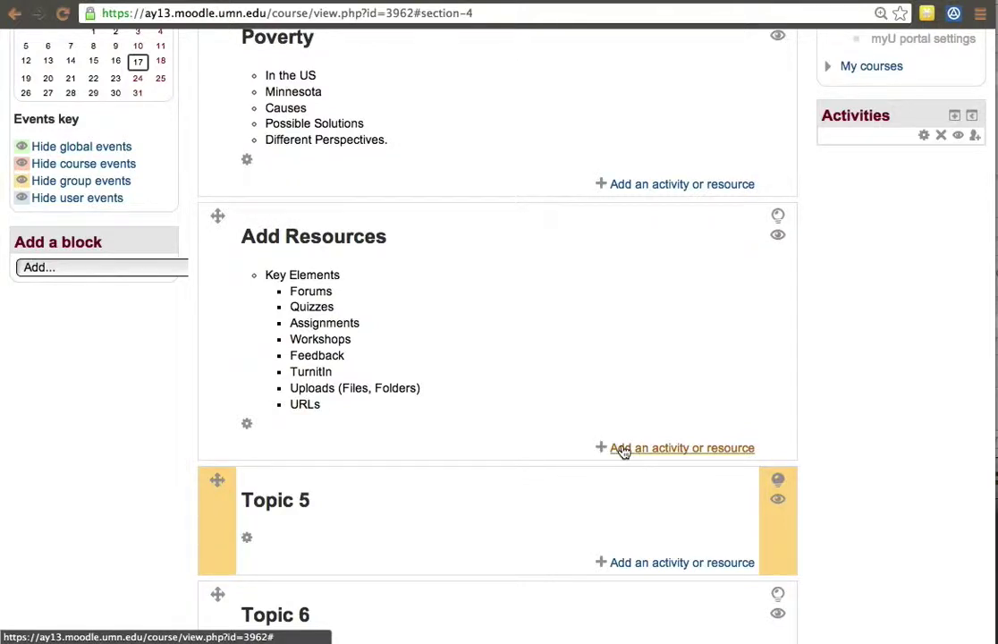
- Choose File from the resource chooser to add it under Add Resources
left_click(634, 449)
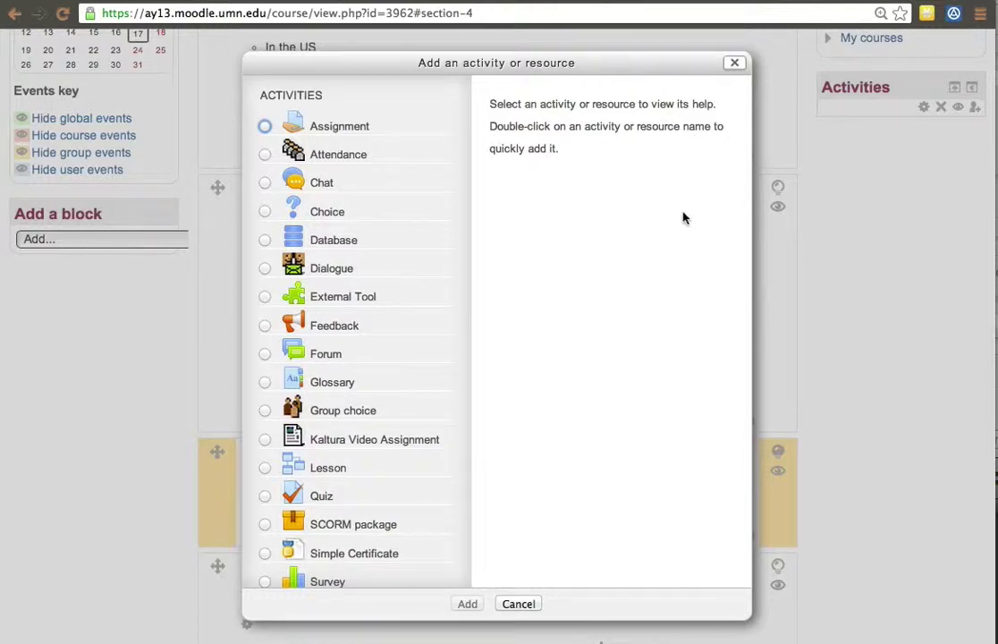
scroll(326, 447, "down", 5)
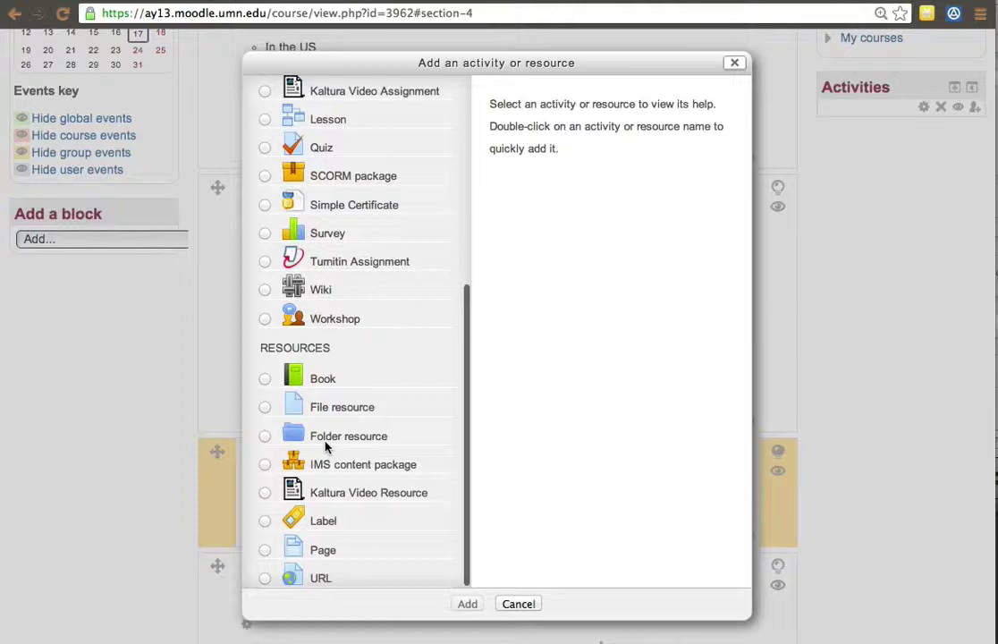
left_click(265, 408)
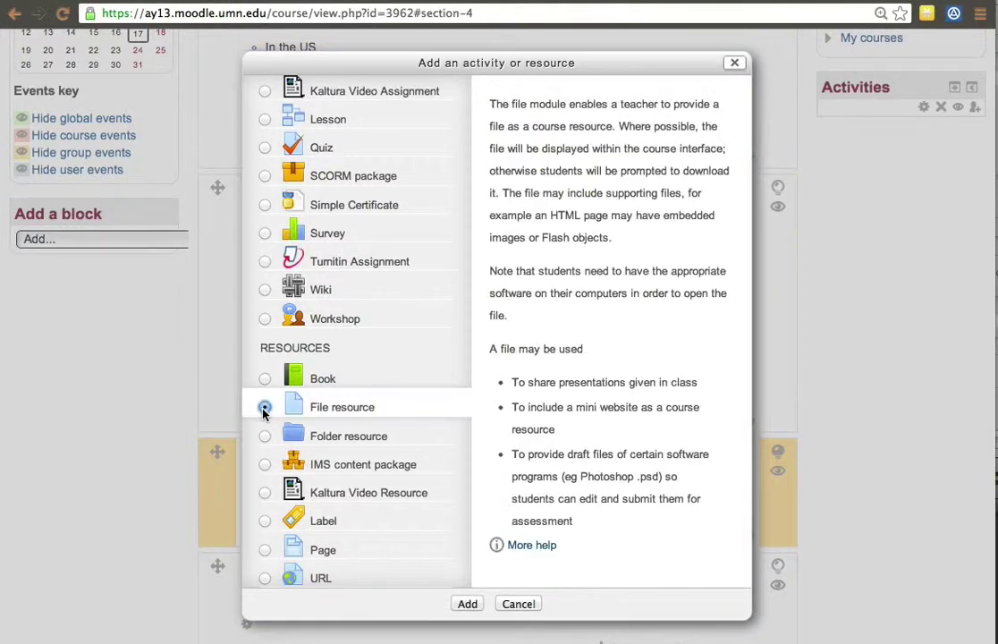
scroll(333, 543, "up", 5)
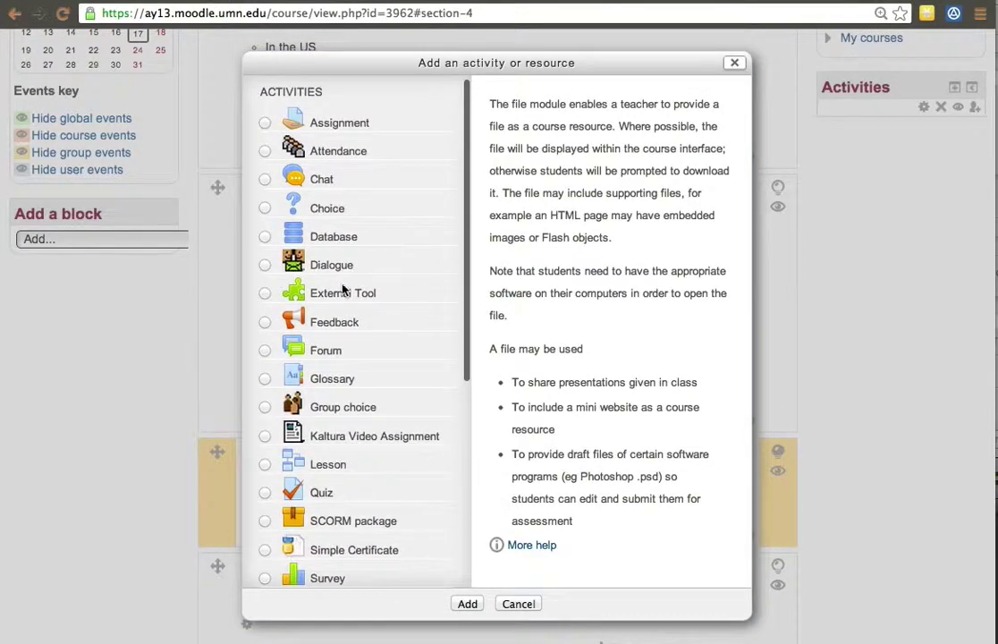
scroll(325, 368, "down", 5)
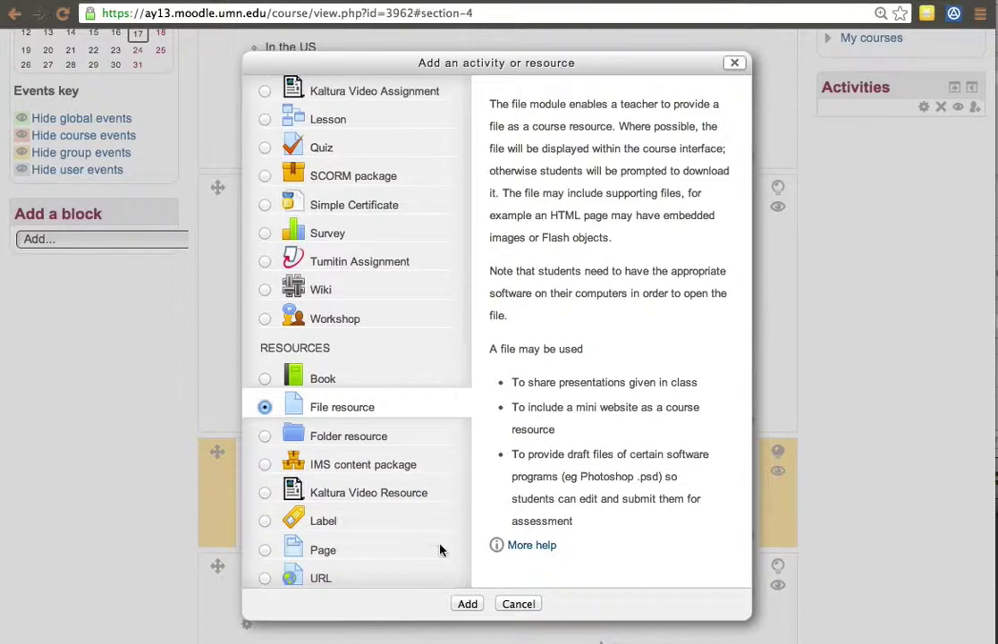
scroll(435, 523, "up", 3)
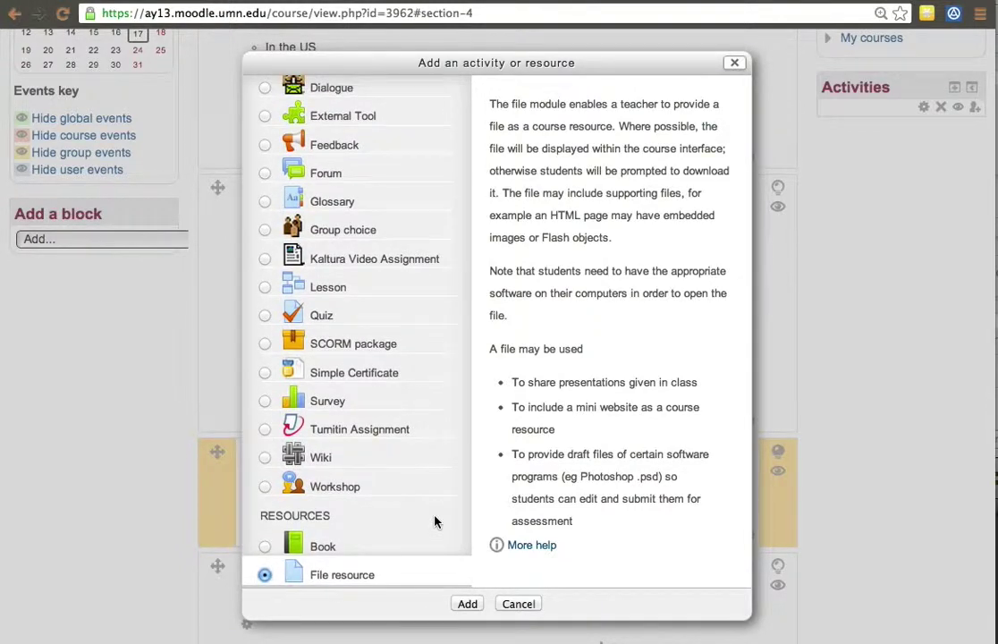
scroll(434, 523, "down", 3)
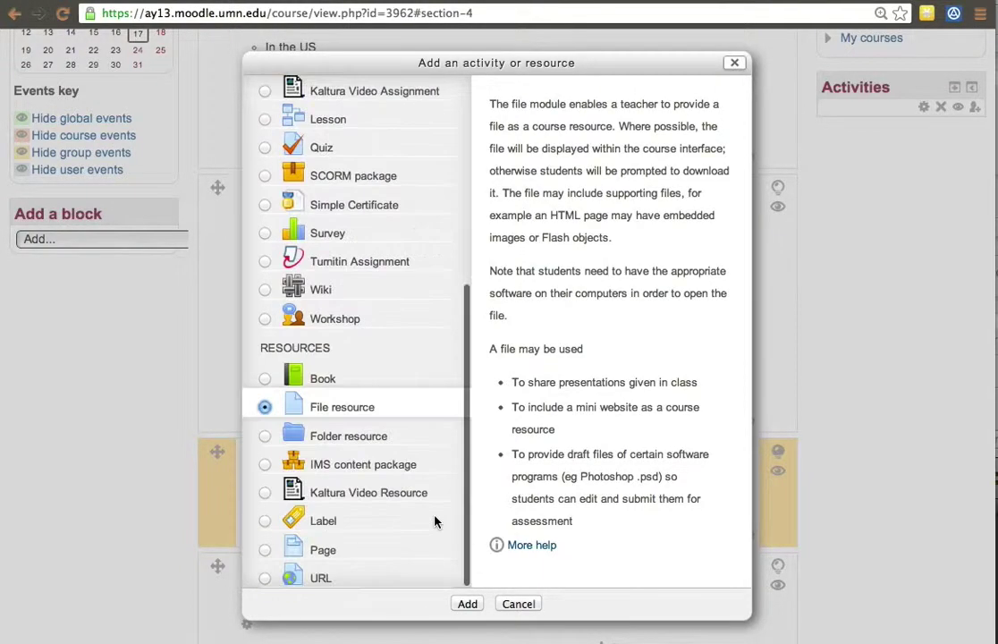
scroll(435, 522, "up", 5)
scroll(435, 522, "down", 6)
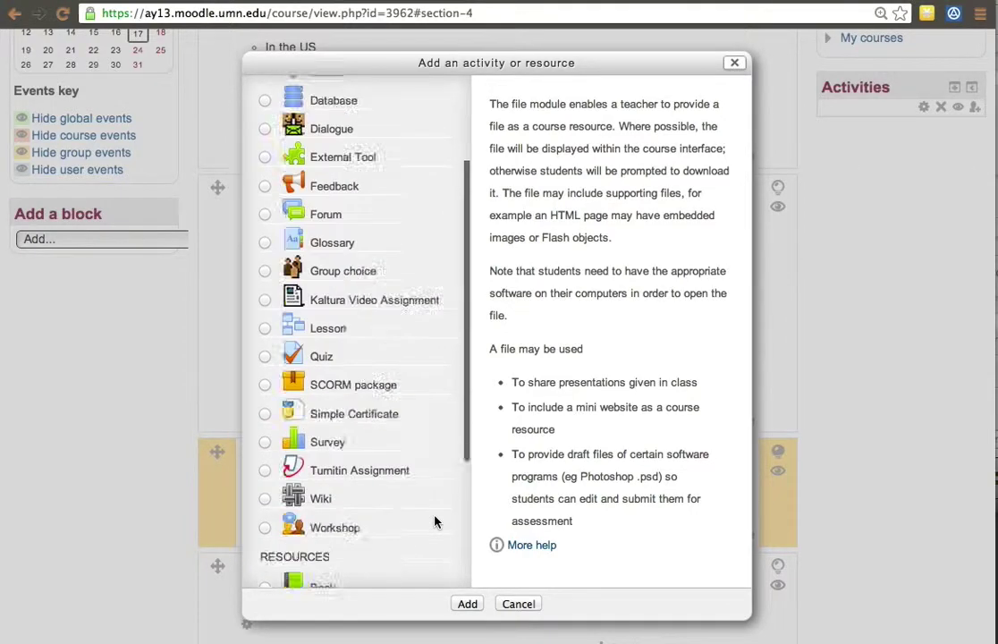
left_click(467, 606)
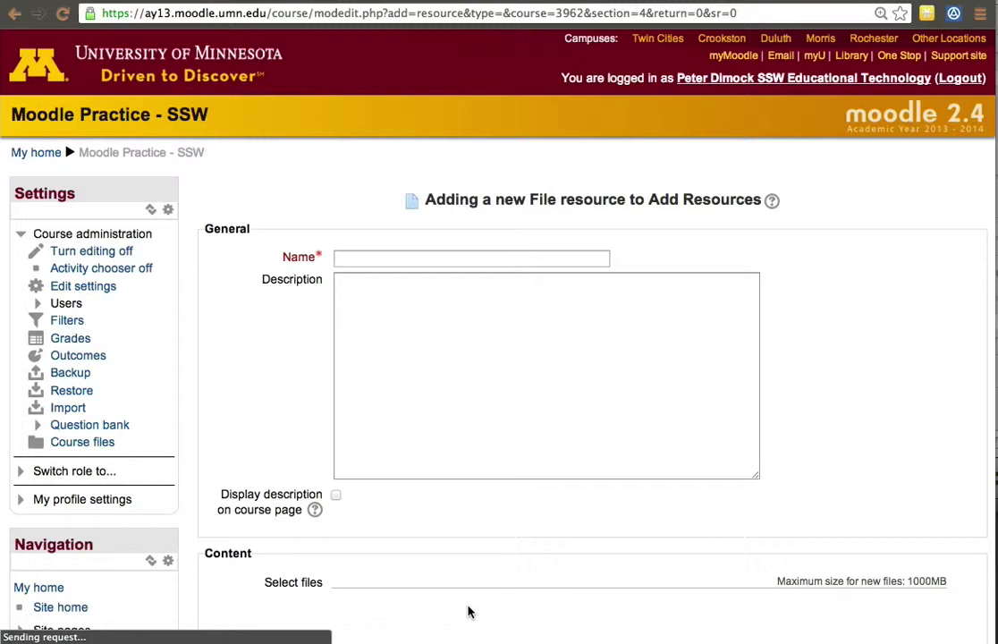
- Name the new File resource 'Pdf' and show its advanced settings
left_click(369, 260)
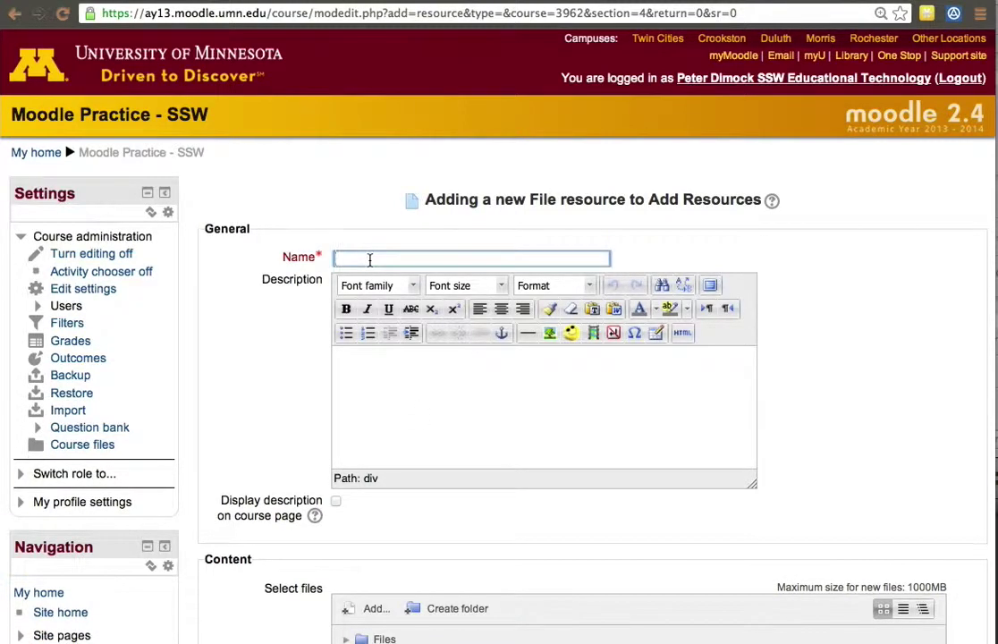
type("Manual")
key("BackSpace")
key("BackSpace")
key("BackSpace")
key("BackSpace")
key("BackSpace")
key("BackSpace")
type("Pdf")
left_click(479, 423)
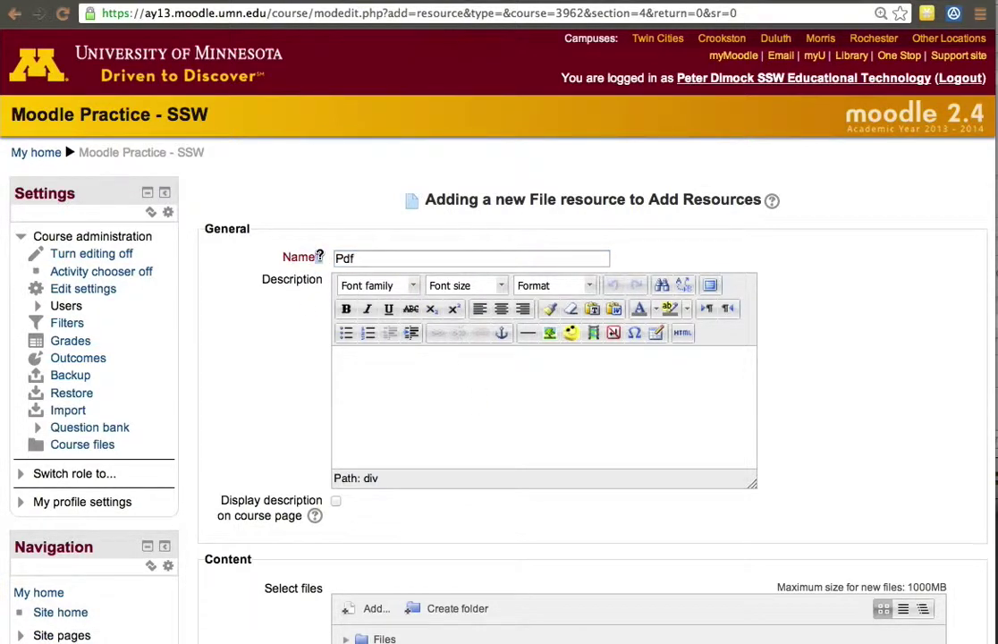
left_click(340, 261)
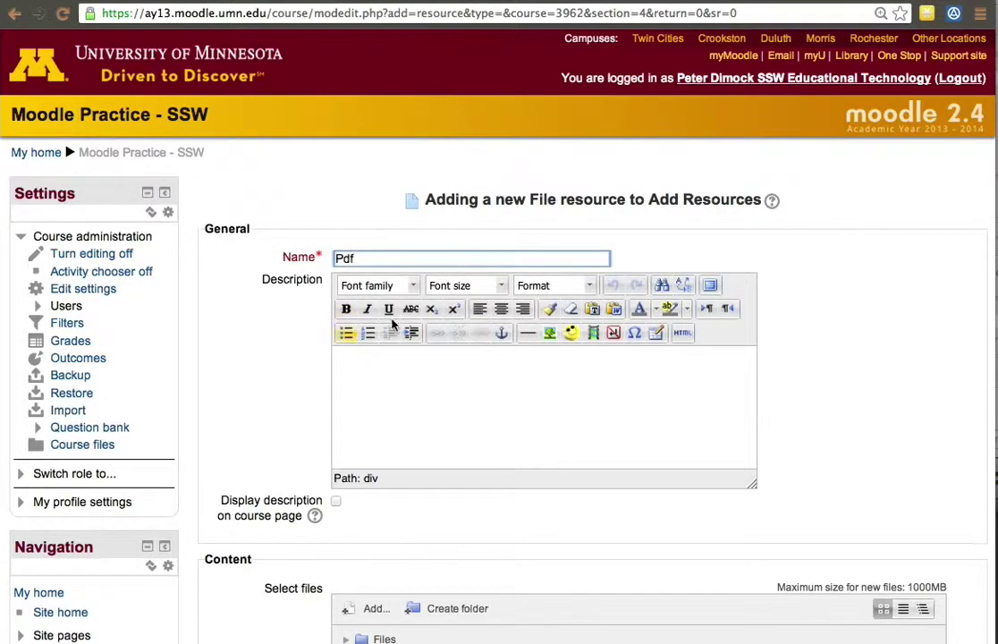
scroll(523, 557, "down", 5)
scroll(523, 557, "up", 5)
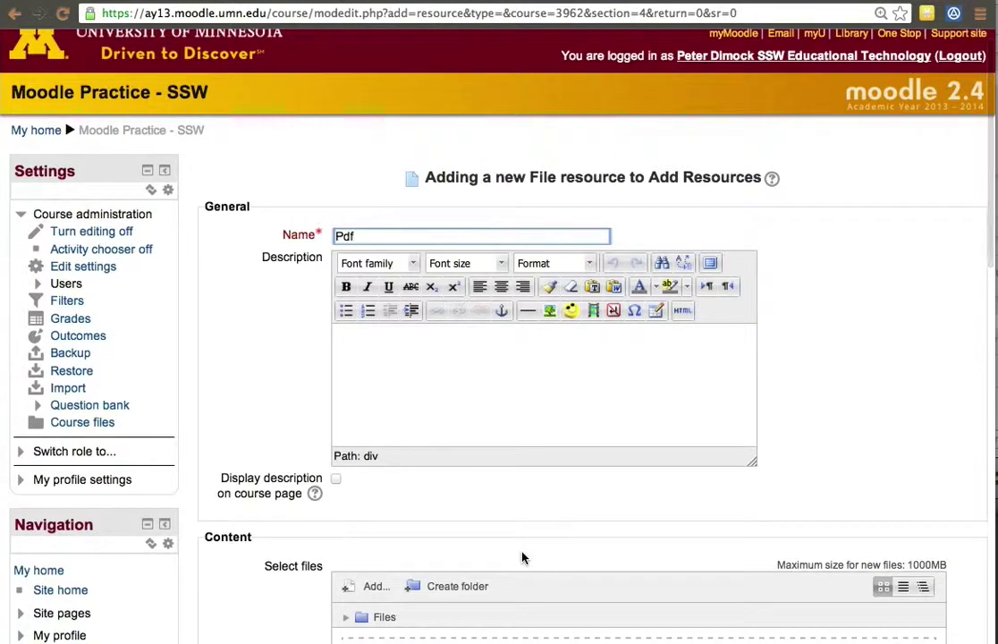
scroll(524, 557, "down", 10)
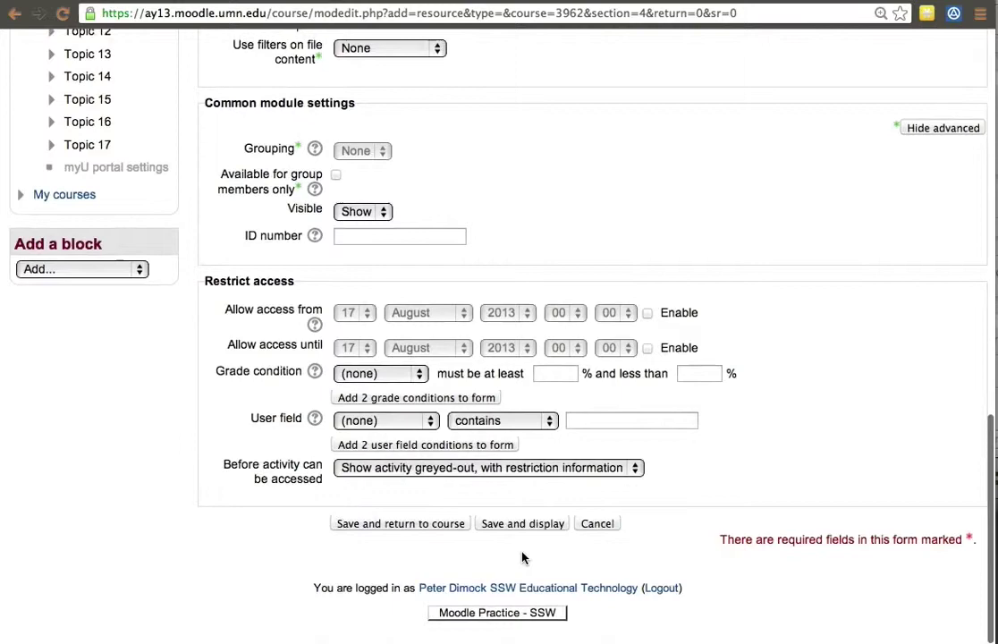
scroll(523, 557, "up", 3)
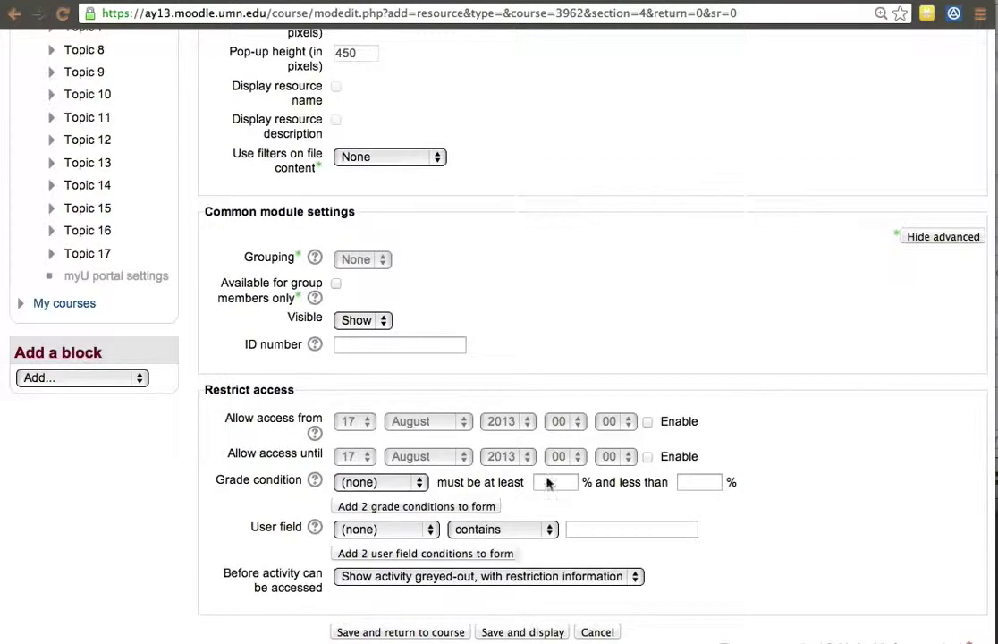
left_click(935, 236)
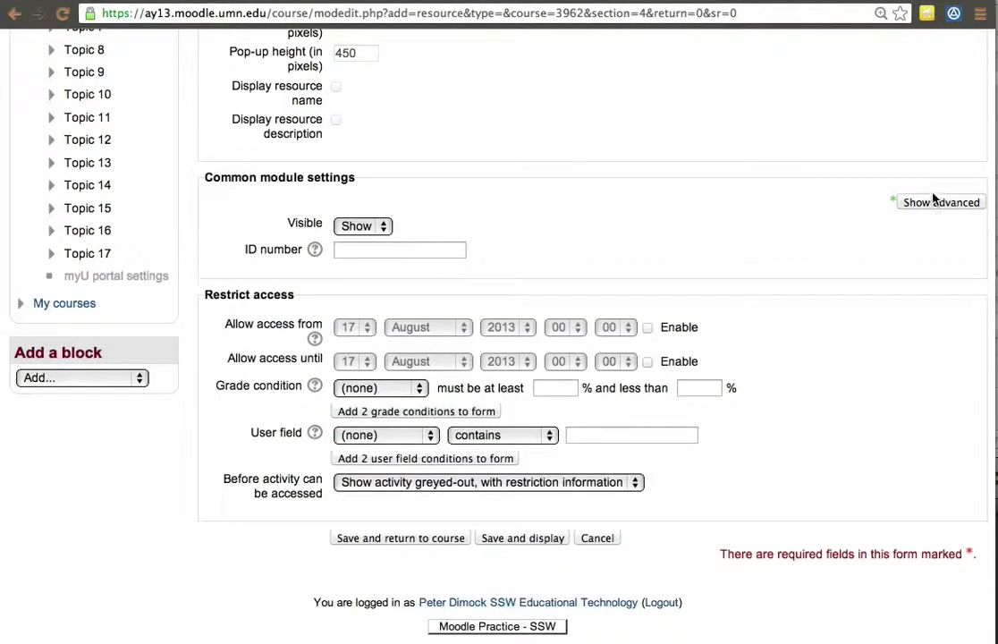
left_click(940, 202)
scroll(909, 235, "up", 5)
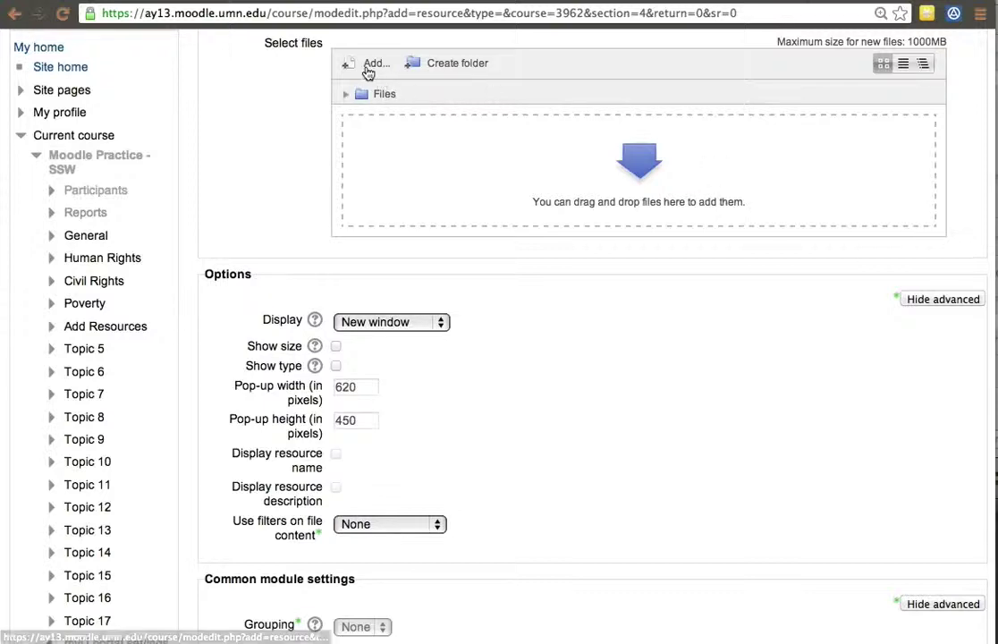
- Upload ELI-PLE.pdf and Article-PLE-andZimmerman.pdf into the resource's file area
scroll(492, 153, "up", 10)
scroll(491, 152, "down", 2)
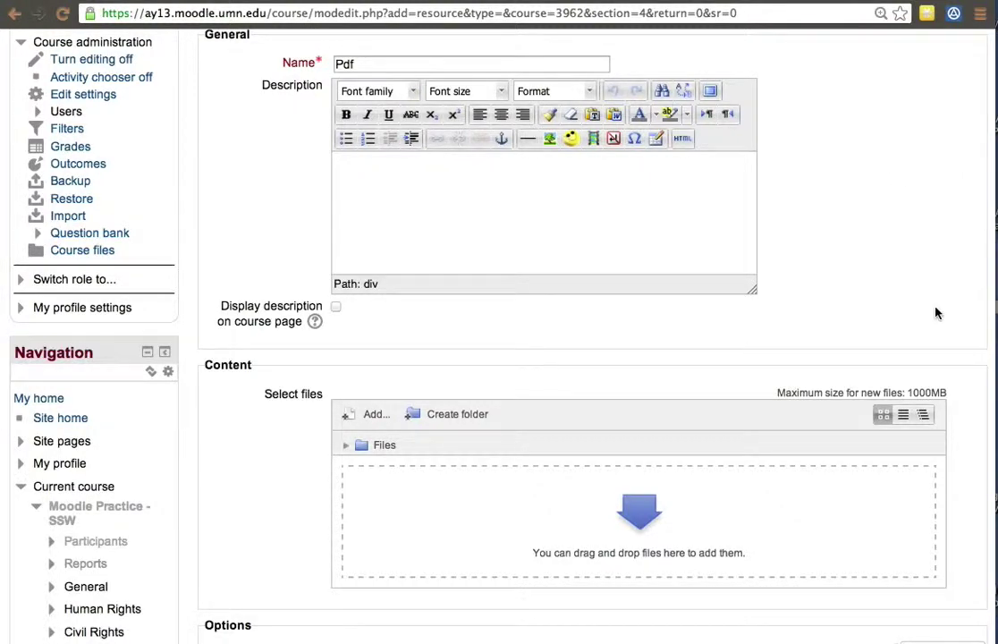
left_click_drag(936, 312, 662, 537)
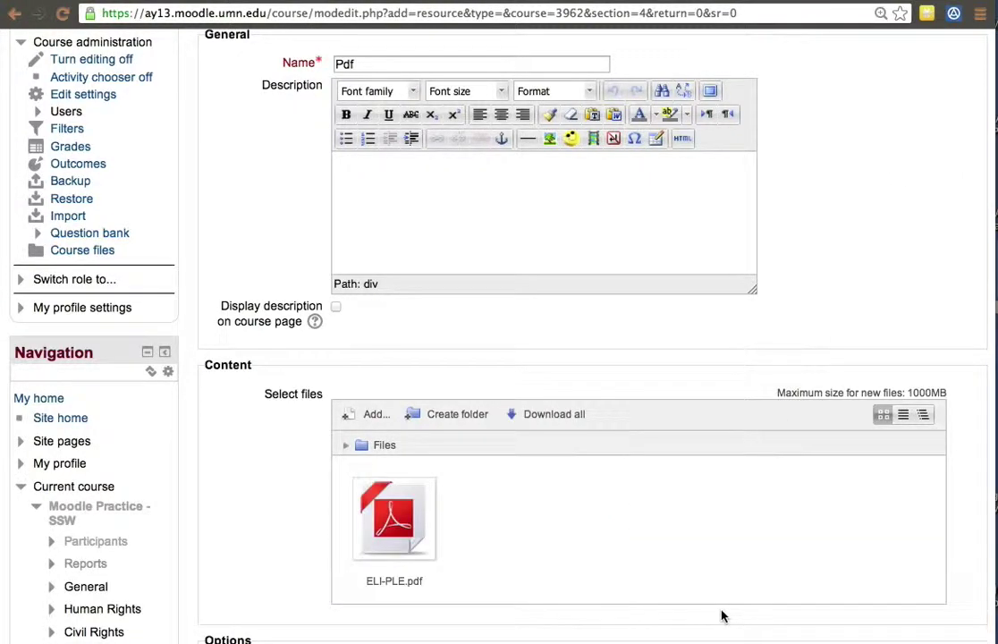
scroll(723, 615, "down", 5)
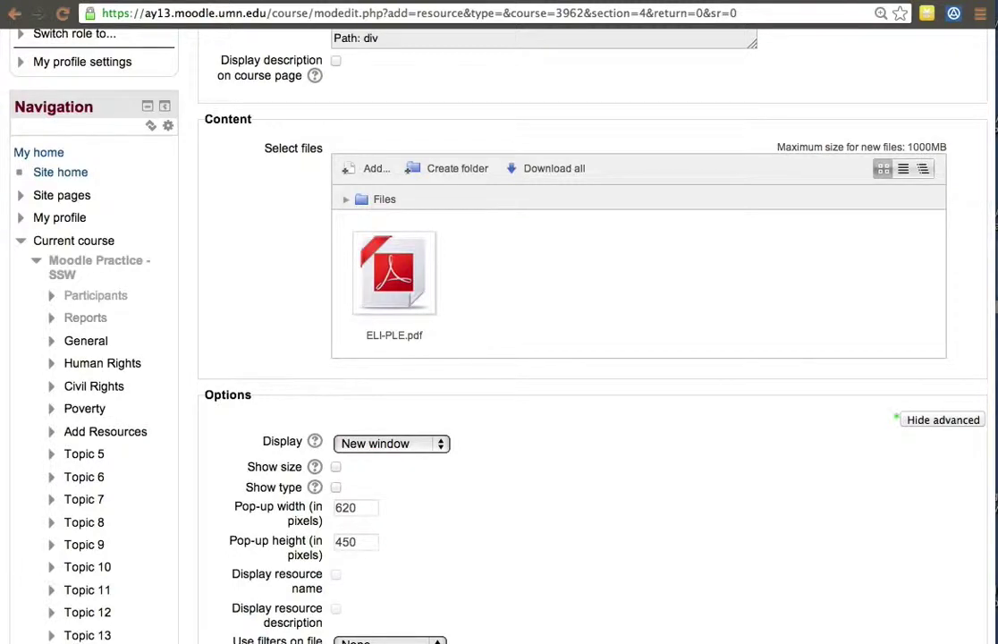
left_click_drag(993, 269, 662, 252)
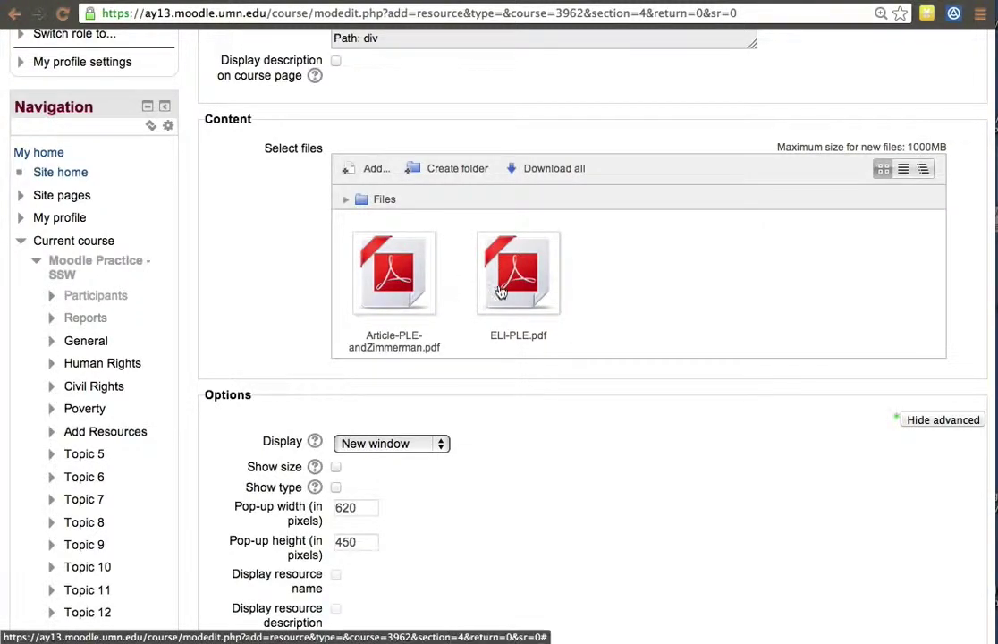
- Make Article-PLE-andZimmerman.pdf the main file and delete ELI-PLE.pdf
left_click(368, 290)
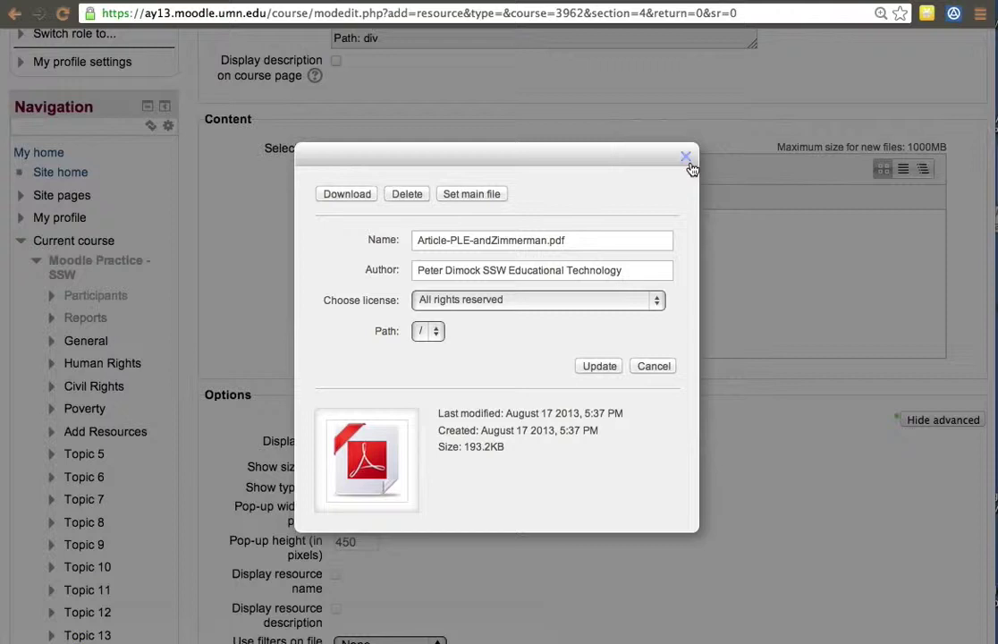
left_click(447, 202)
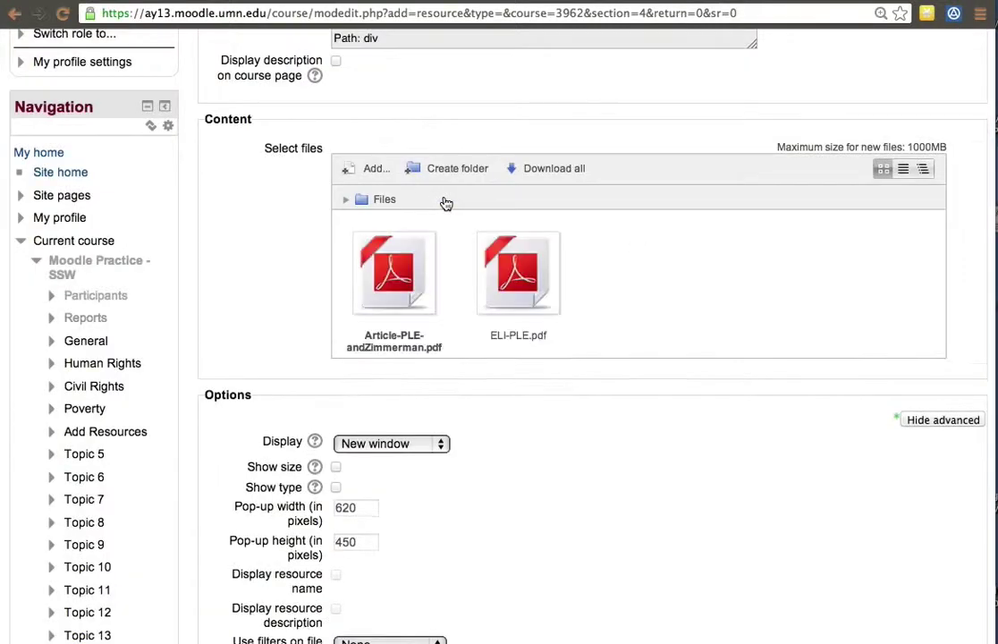
left_click(501, 272)
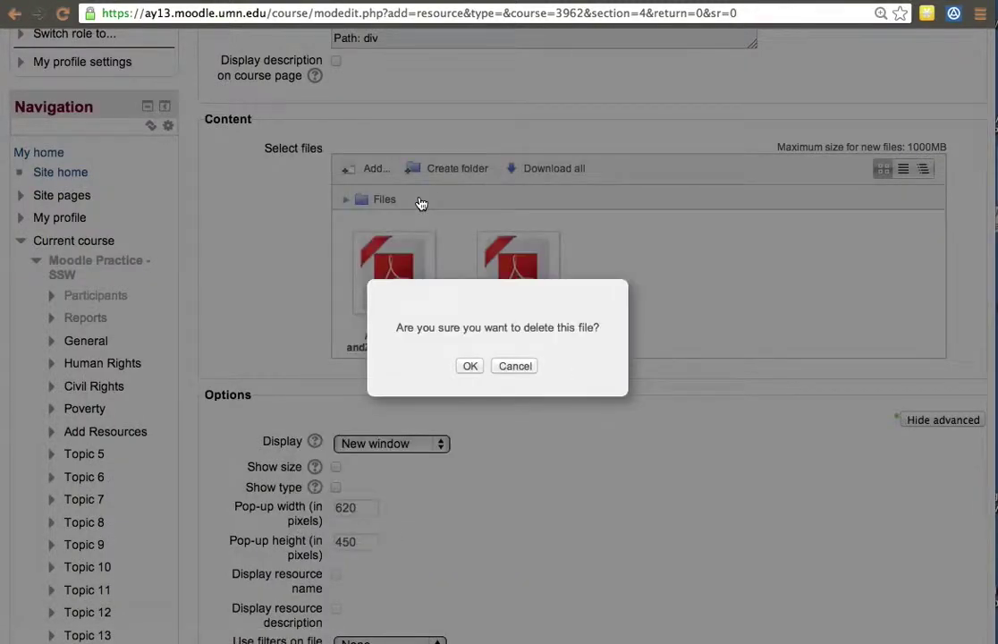
left_click(469, 367)
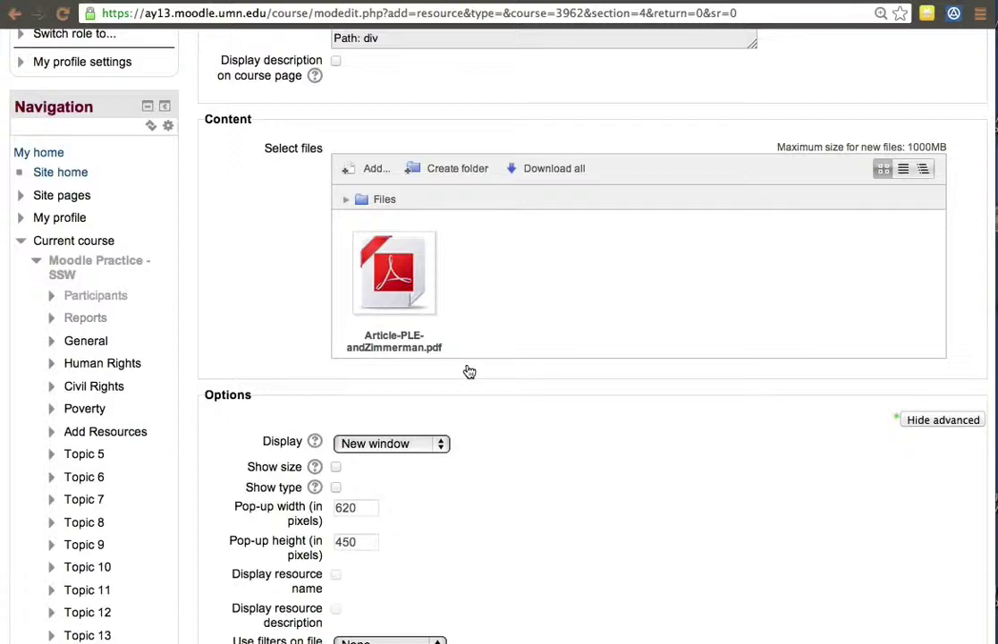
- Save the Pdf resource and go back to the course page
scroll(469, 370, "down", 10)
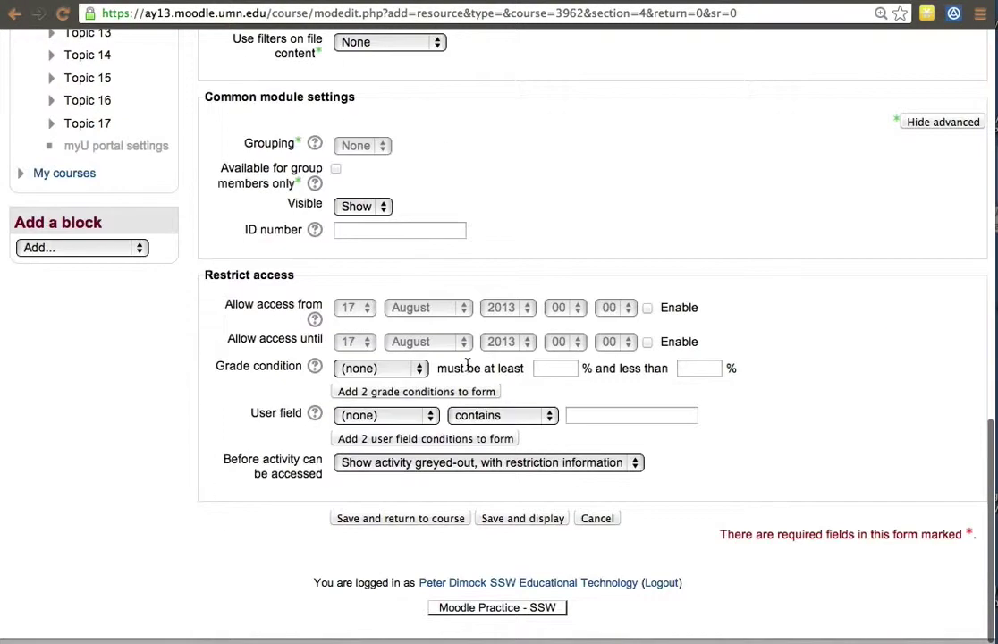
left_click(435, 528)
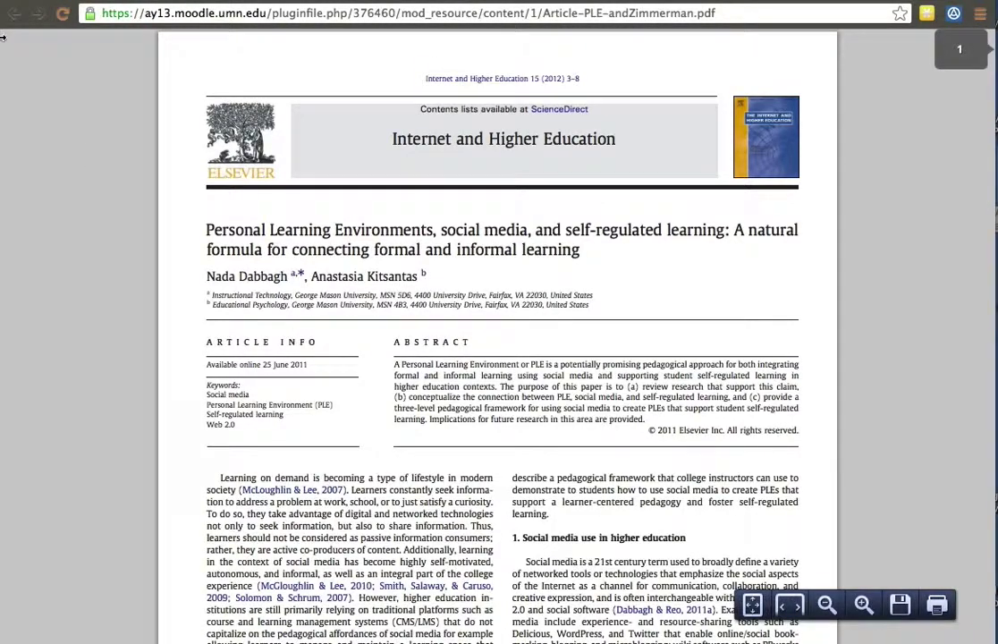
key("super+bracketleft")
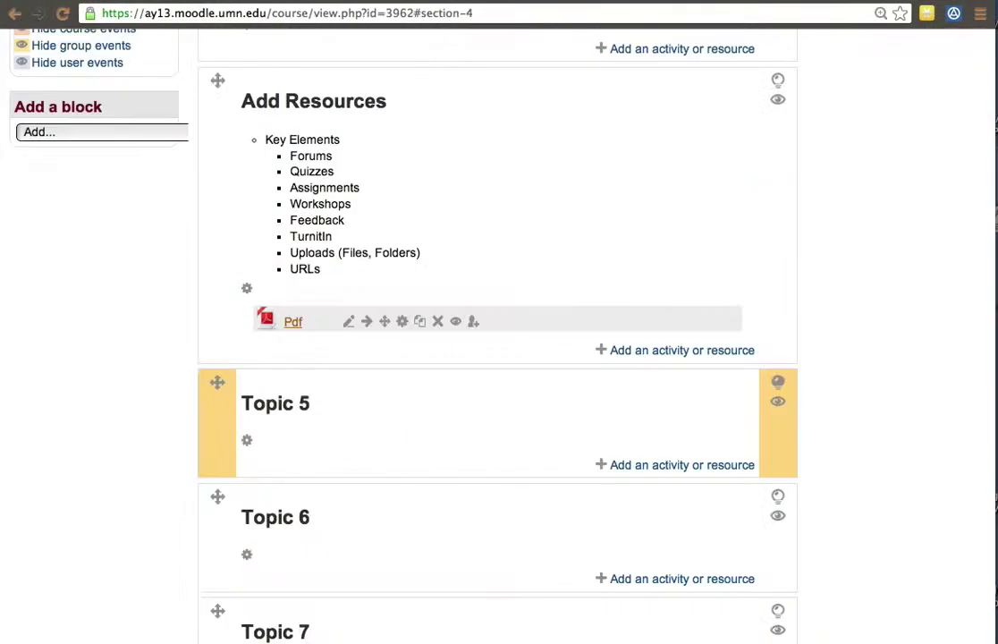
- Add another File resource to Add Resources and name it 'Pdf 2'
left_click(664, 351)
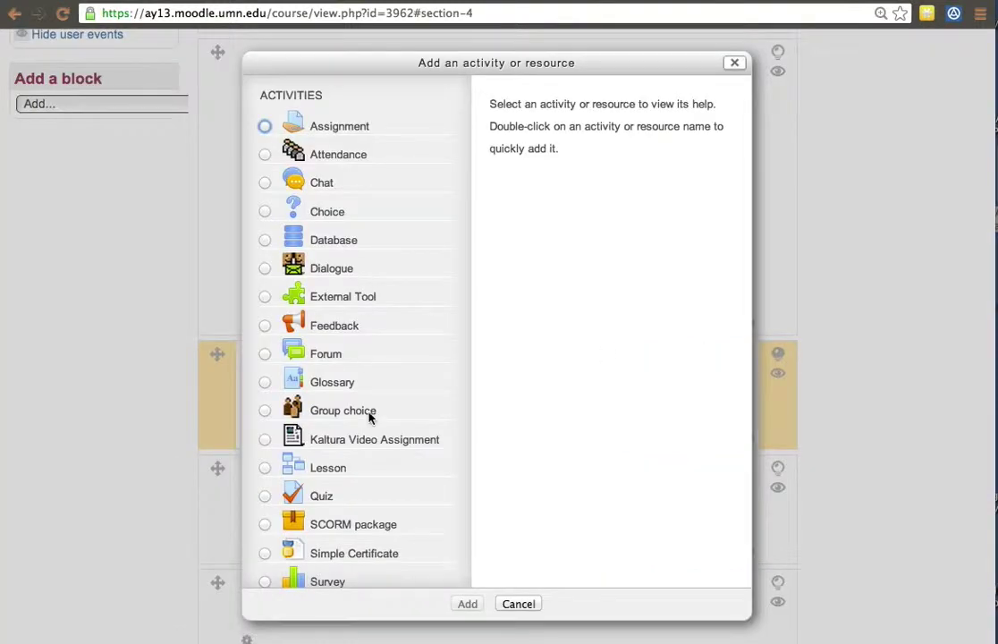
scroll(371, 418, "down", 5)
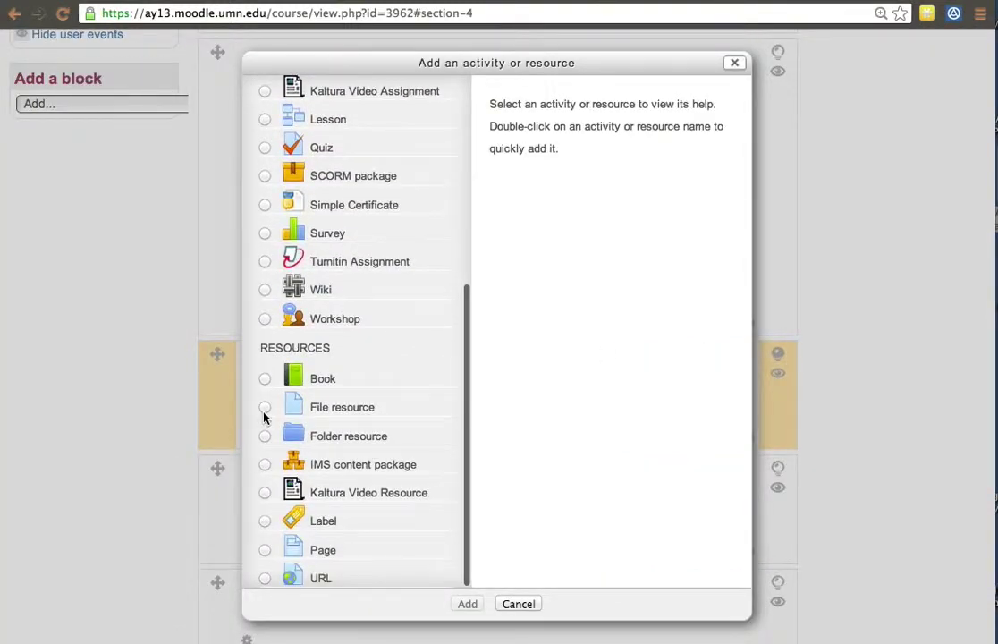
left_click(264, 413)
left_click(457, 605)
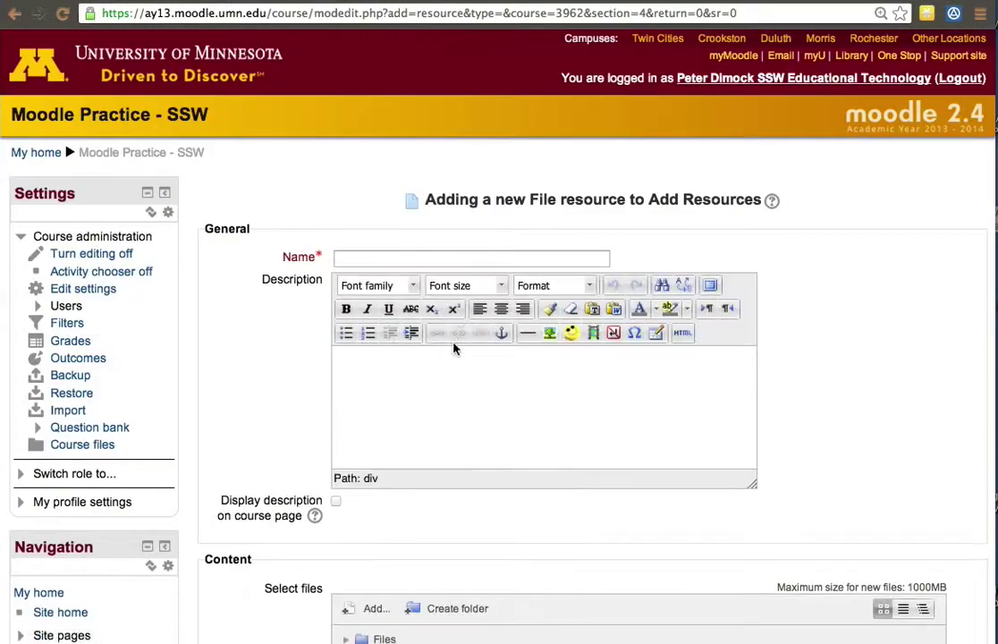
left_click(420, 257)
type("Pdf 2")
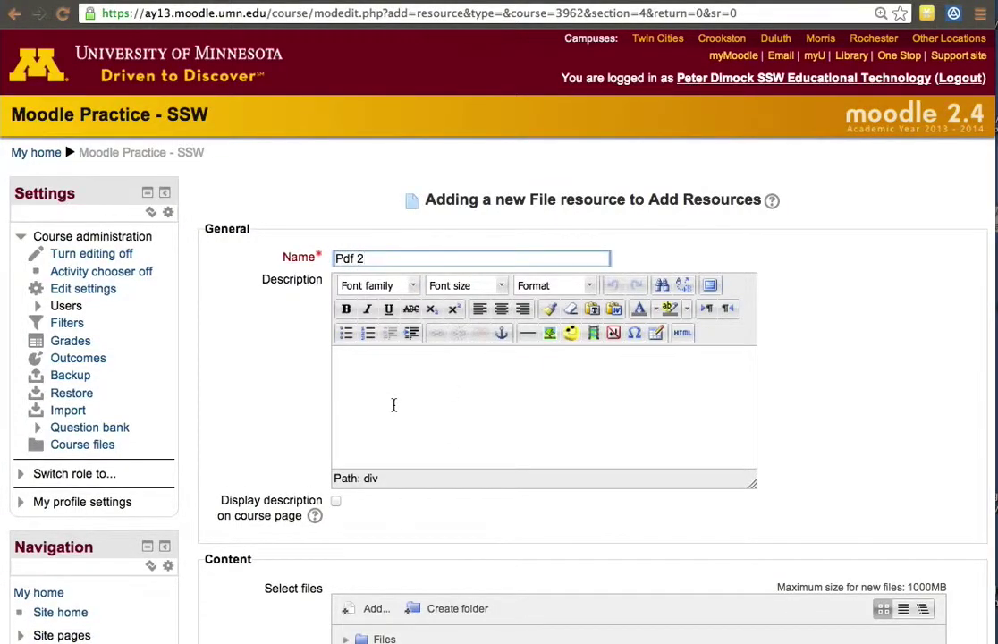
- Pick Juicio_Asesinos_Mirabal.pdf from the computer as the file to upload
scroll(395, 459, "down", 4)
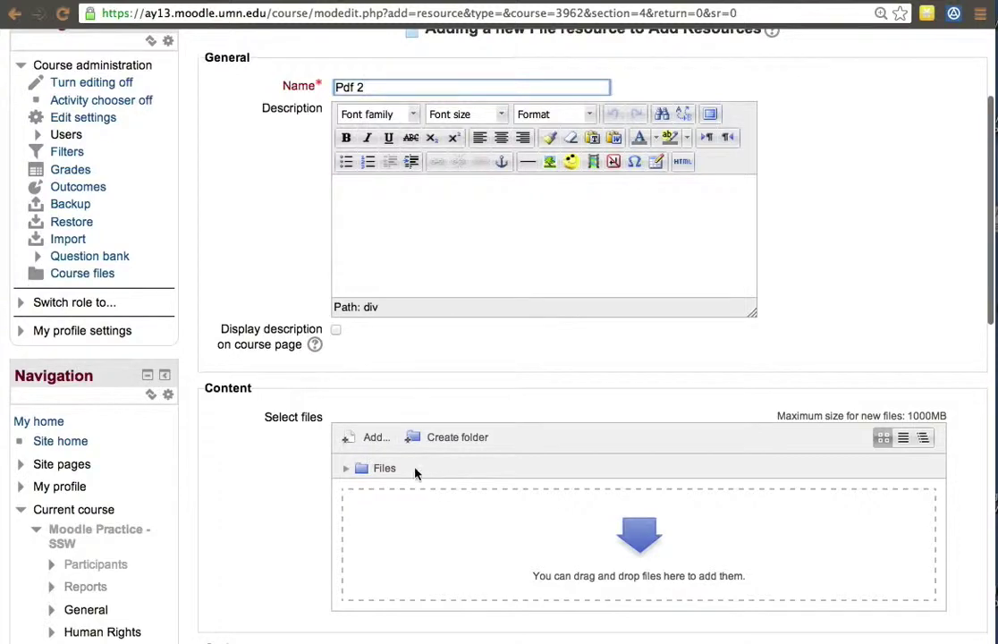
left_click(362, 438)
left_click(528, 279)
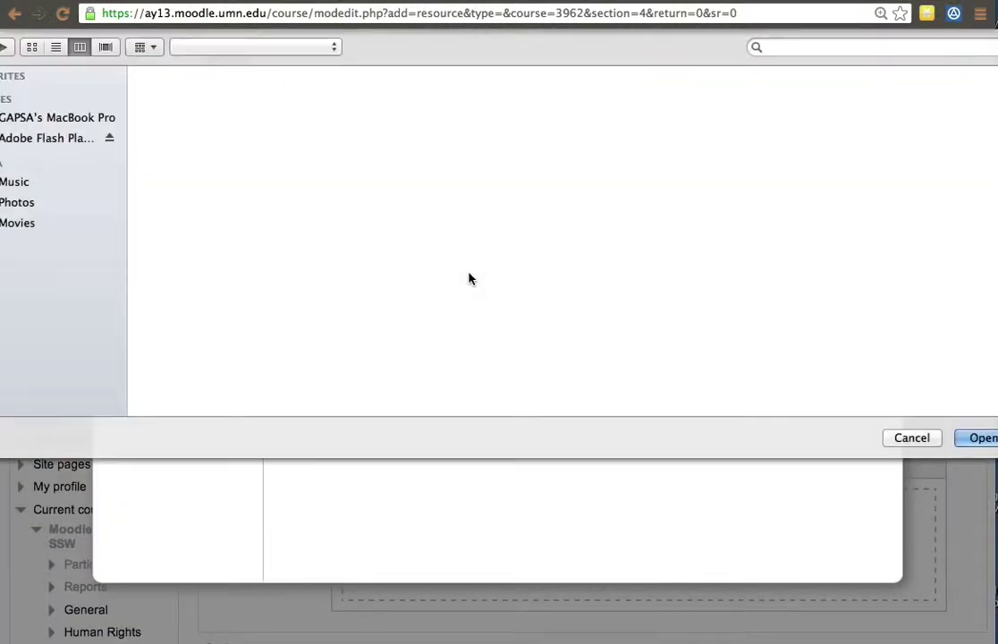
scroll(260, 245, "down", 12)
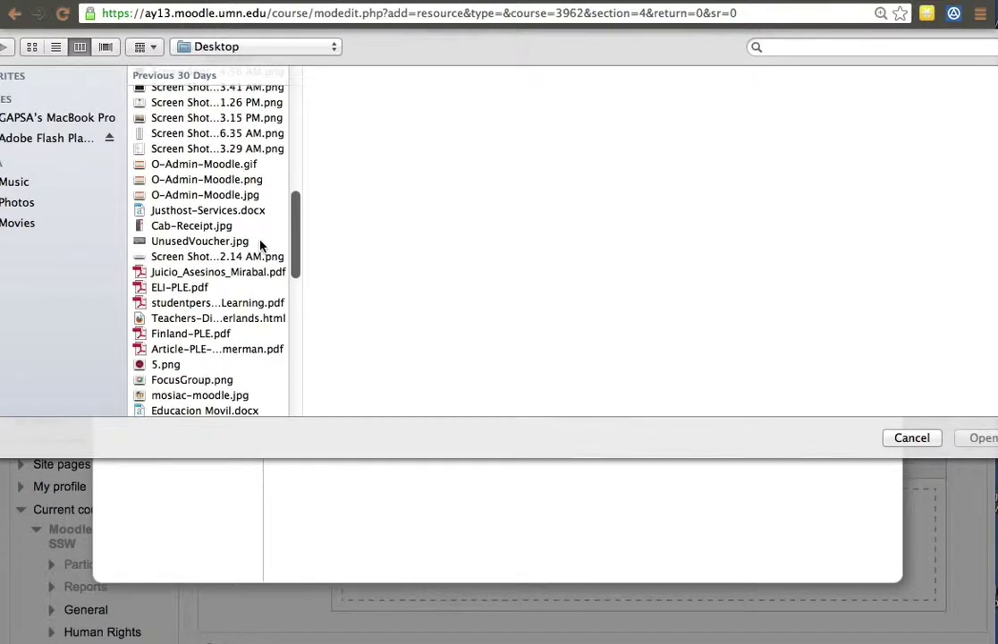
scroll(247, 253, "down", 3)
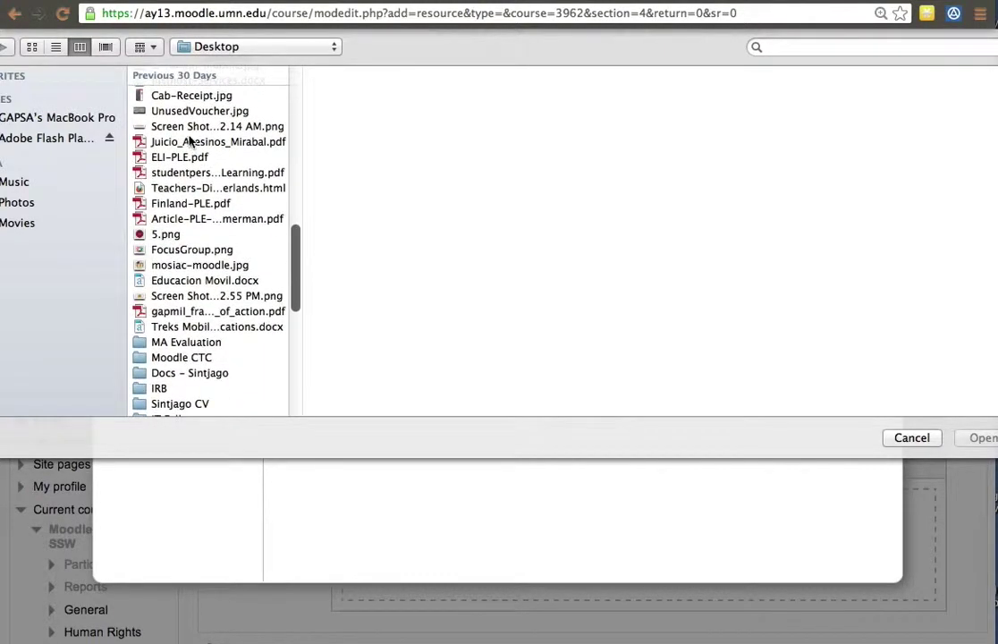
double_click(188, 143)
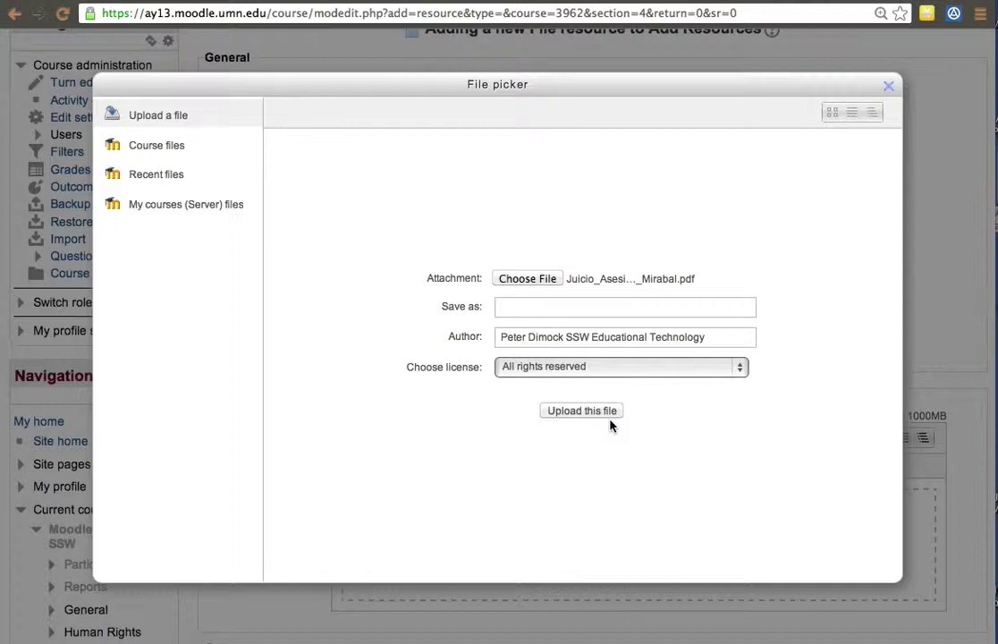
left_click(608, 309)
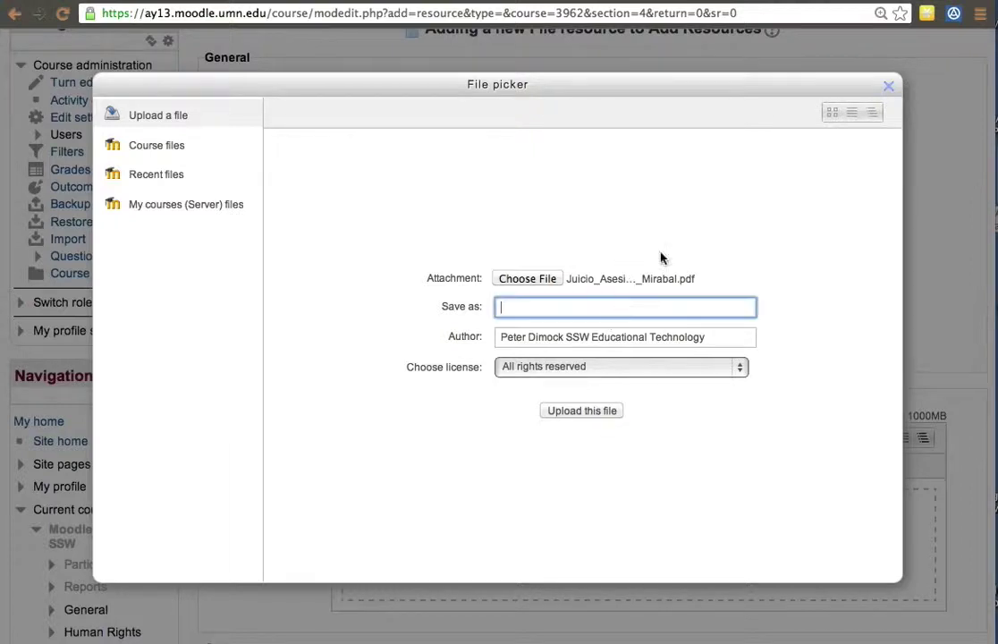
- Upload Juicio_Asesinos_Mirabal.pdf with the All rights reserved license
left_click(618, 366)
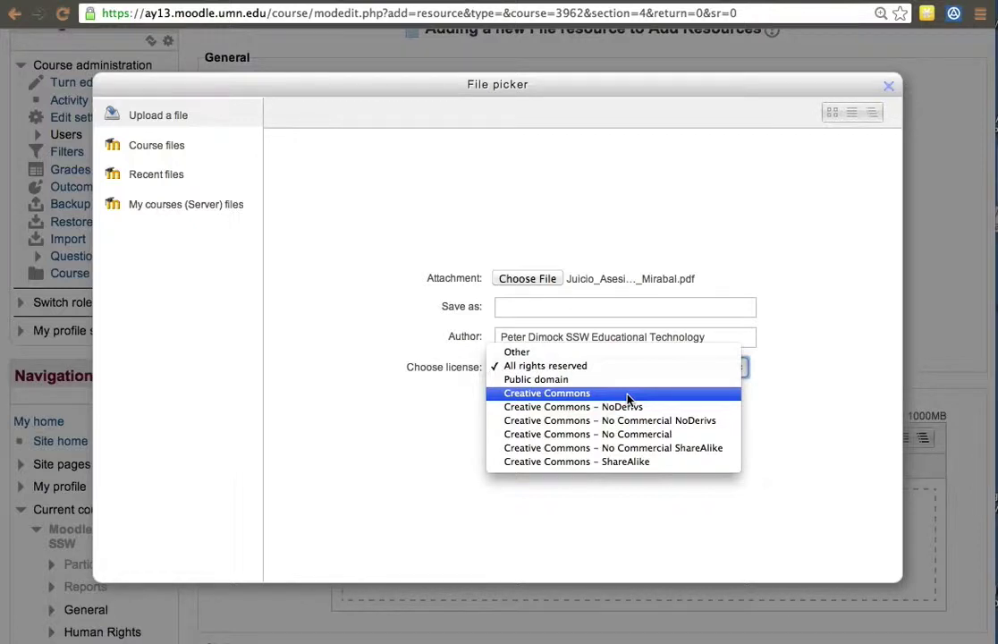
left_click(825, 429)
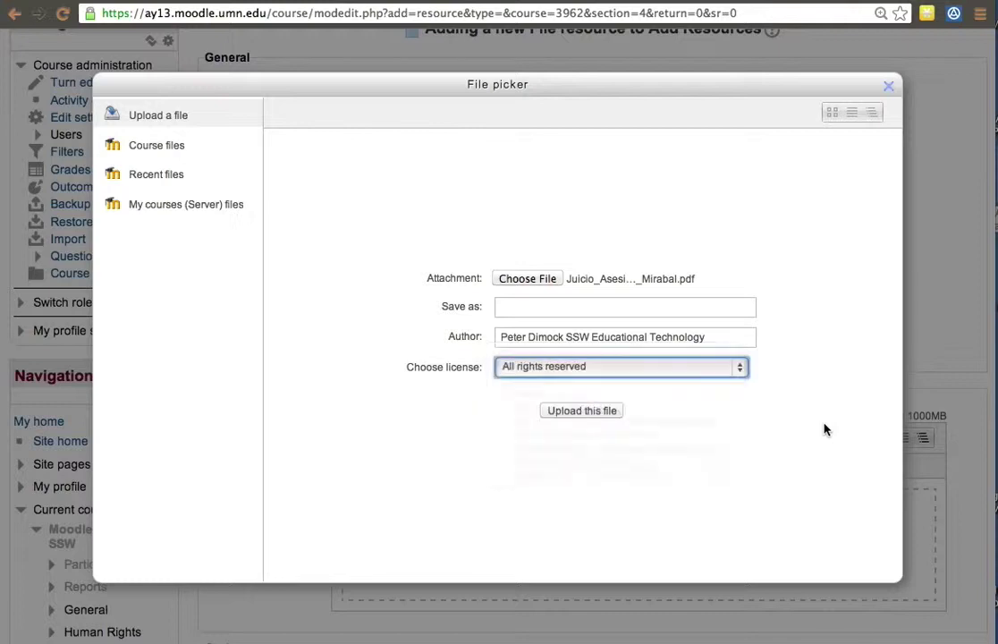
left_click(595, 414)
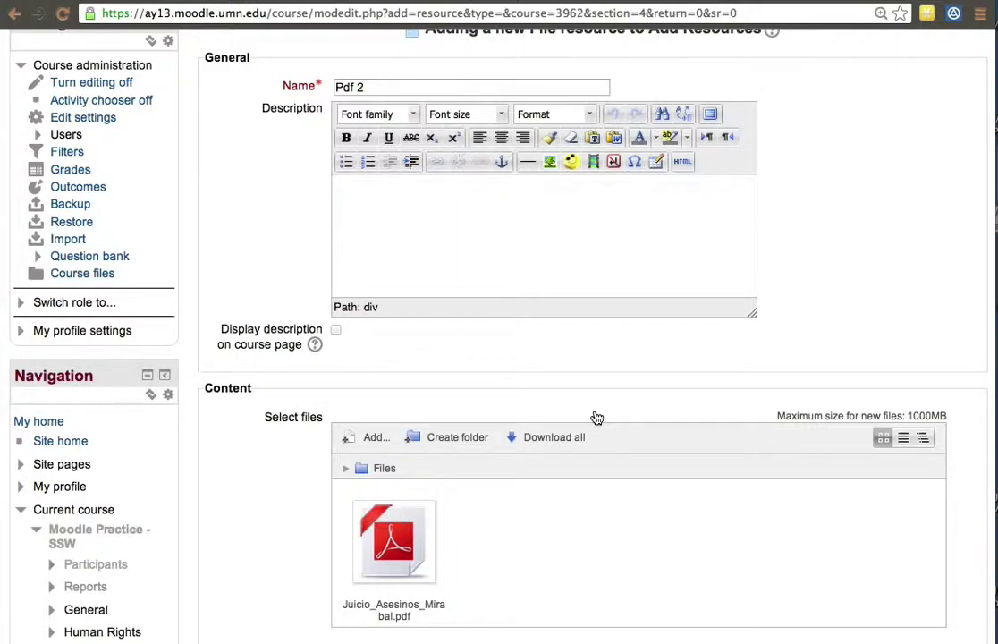
- Change the Pdf 2 resource's Display option from New window to In frame
scroll(597, 418, "down", 10)
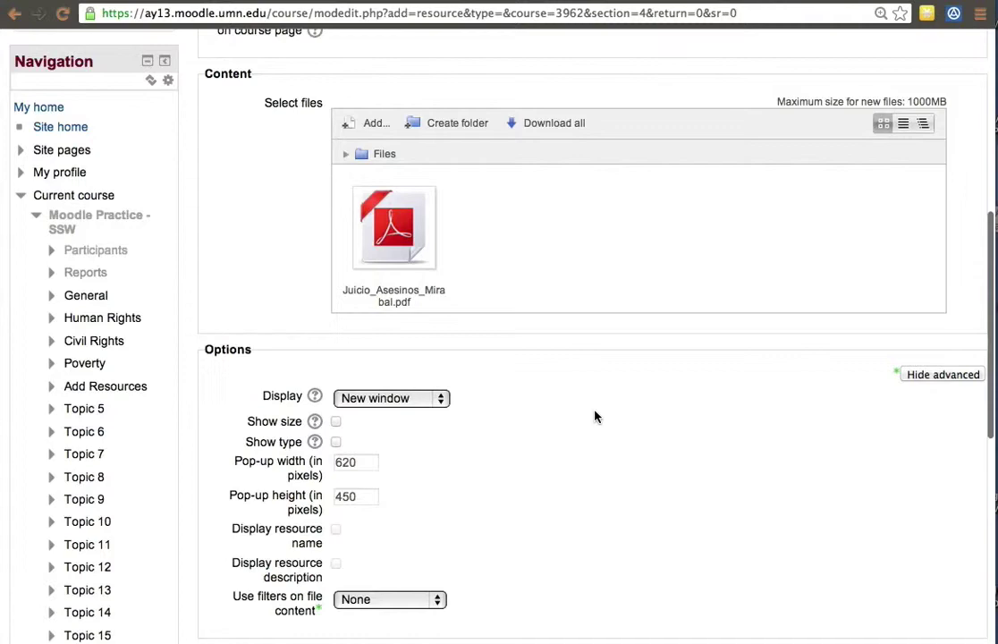
scroll(595, 417, "up", 2)
scroll(594, 417, "up", 3)
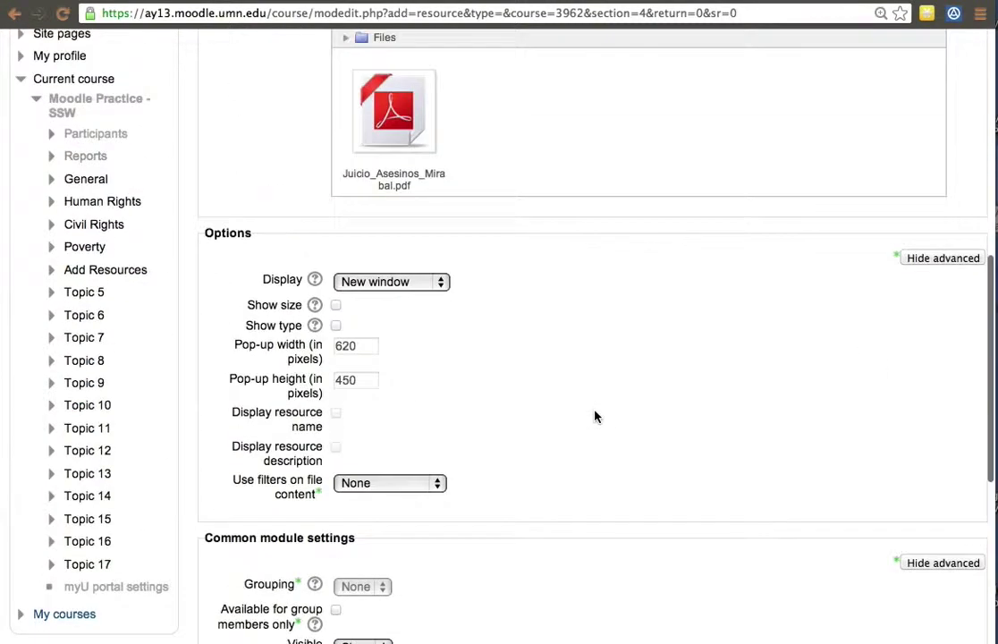
scroll(473, 276, "up", 4)
scroll(474, 277, "down", 3)
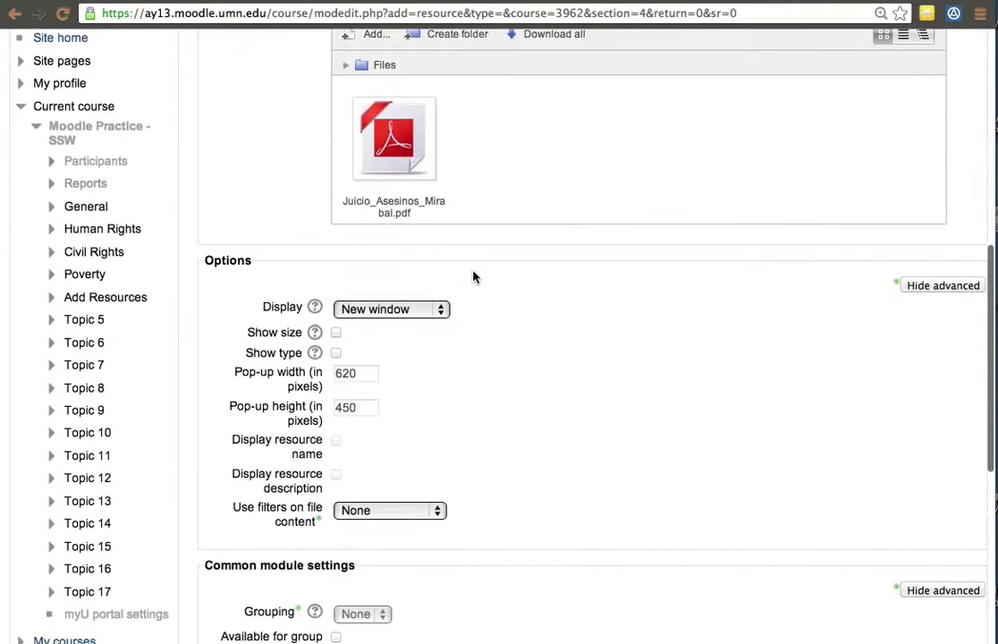
left_click(424, 309)
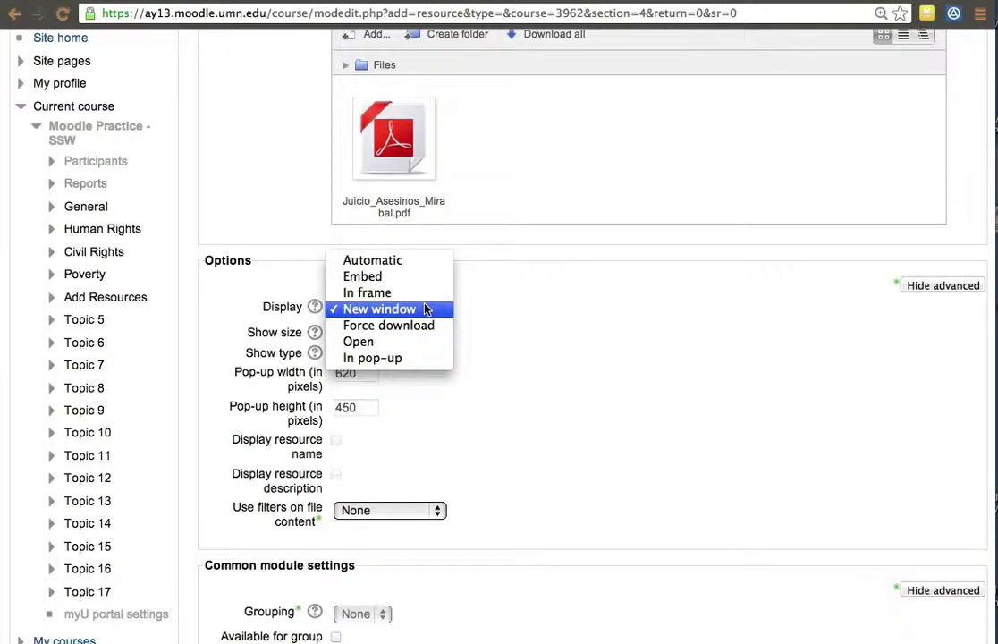
left_click(424, 308)
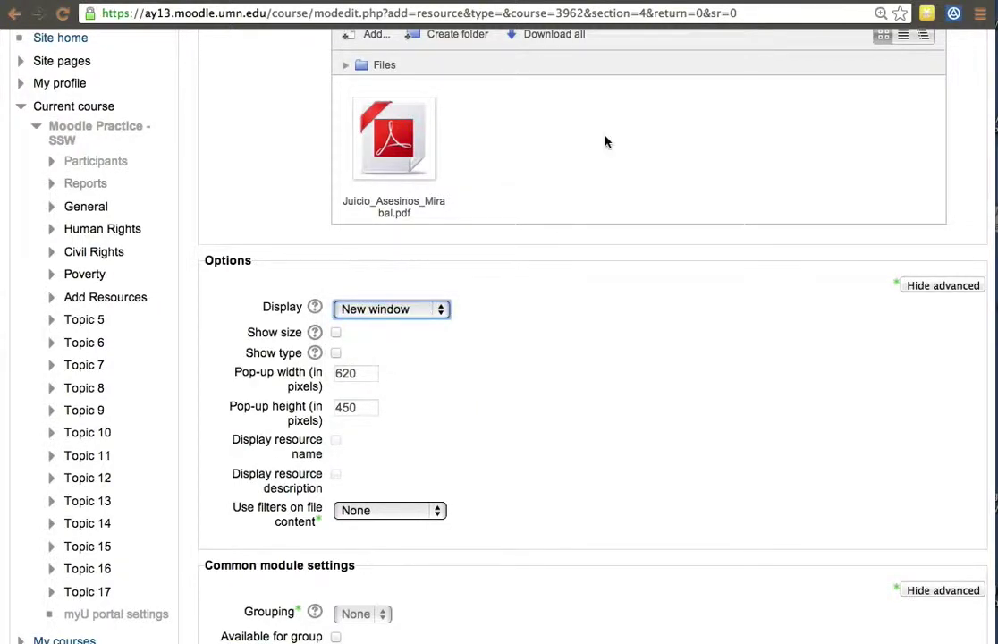
left_click(354, 308)
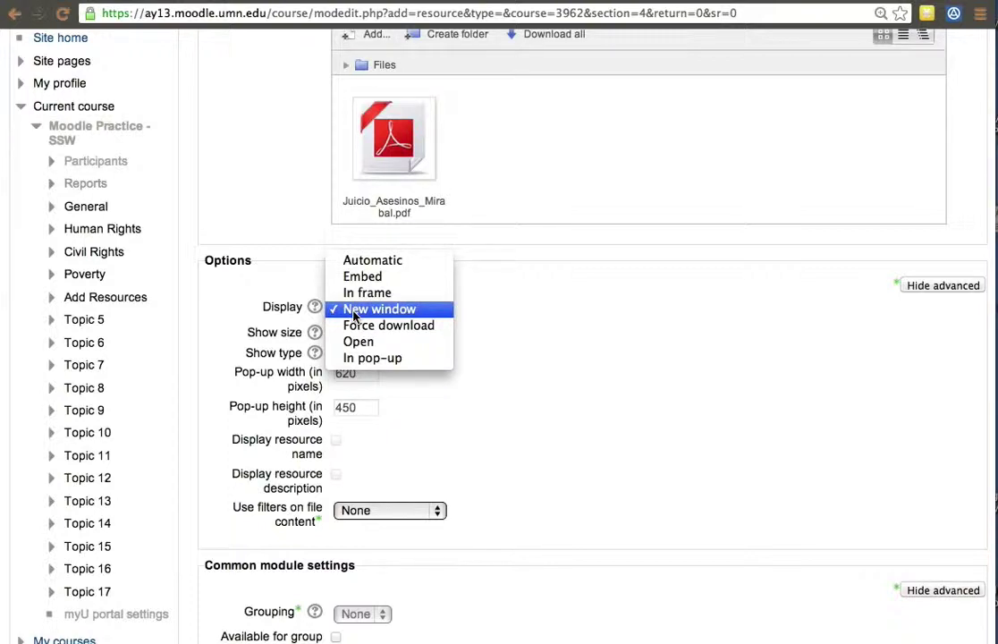
left_click(353, 310)
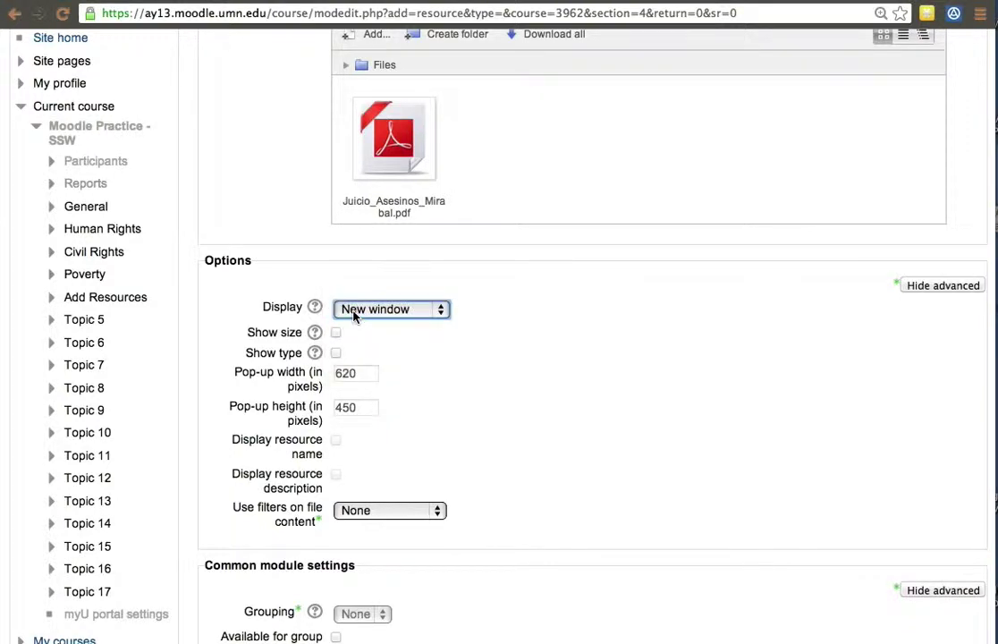
left_click(354, 313)
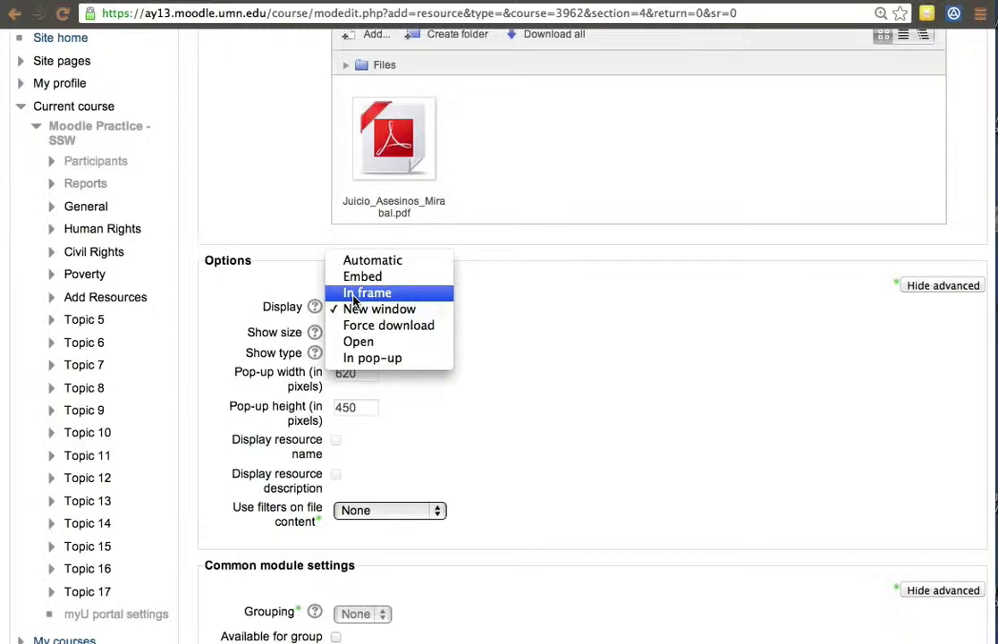
left_click(354, 295)
scroll(461, 527, "down", 10)
scroll(462, 448, "up", 5)
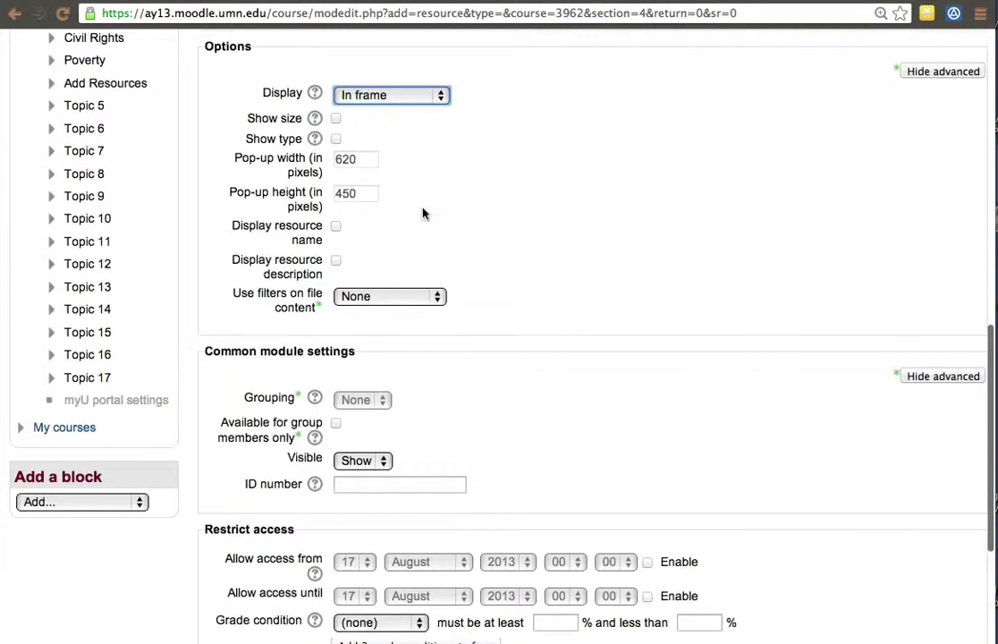
scroll(429, 537, "down", 5)
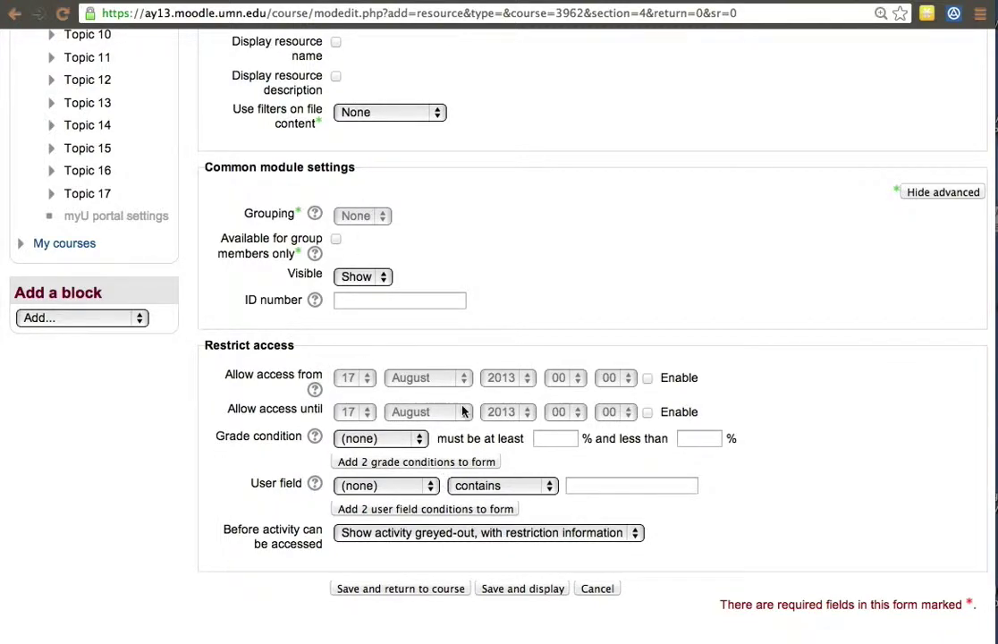
scroll(468, 615, "down", 2)
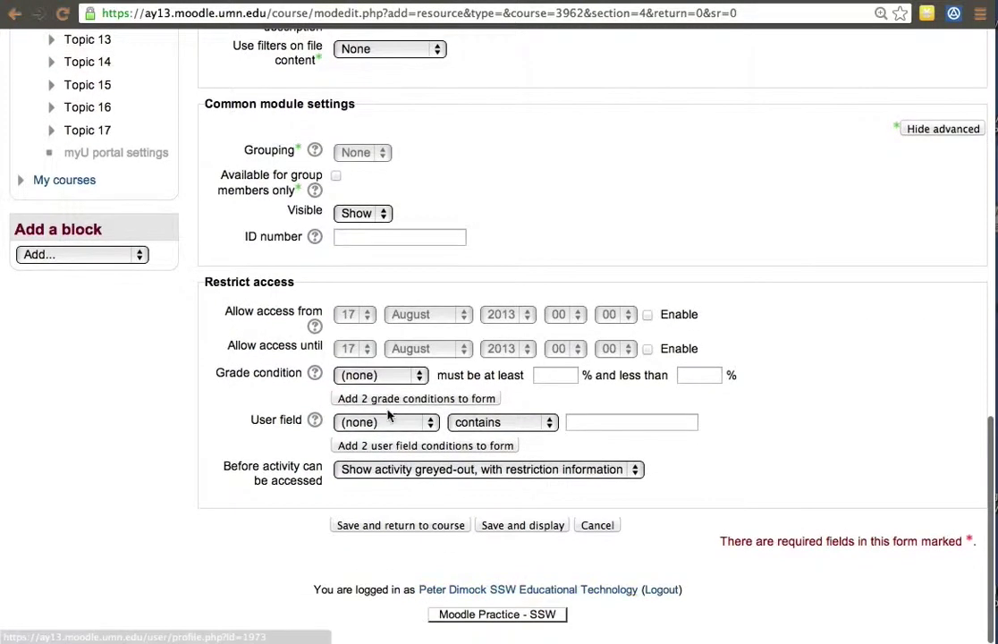
- Save Pdf 2, then open the Pdf resource to confirm it displays
left_click(412, 526)
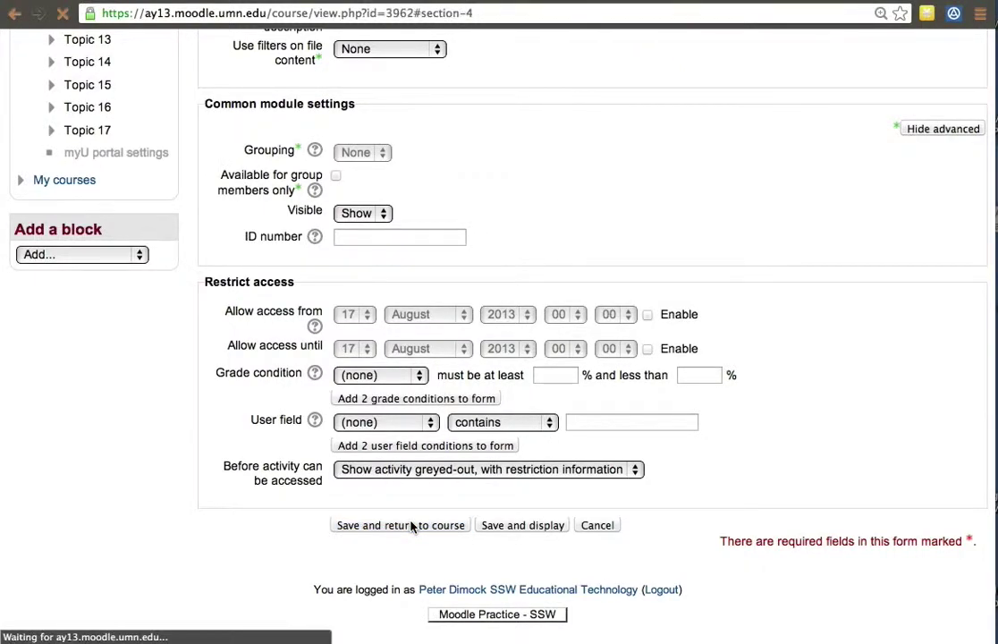
scroll(410, 526, "up", 3)
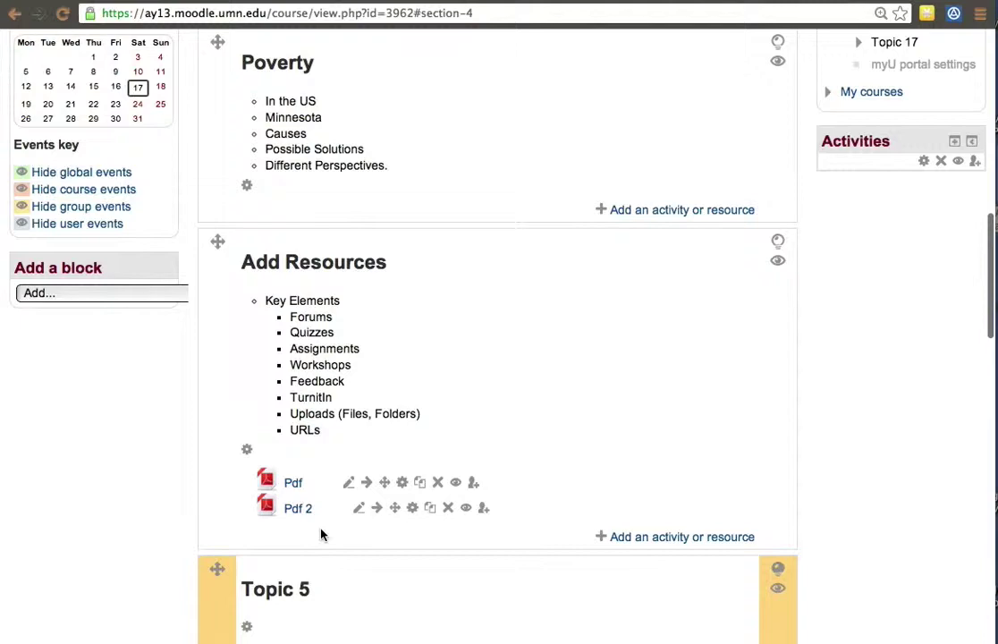
left_click(292, 484)
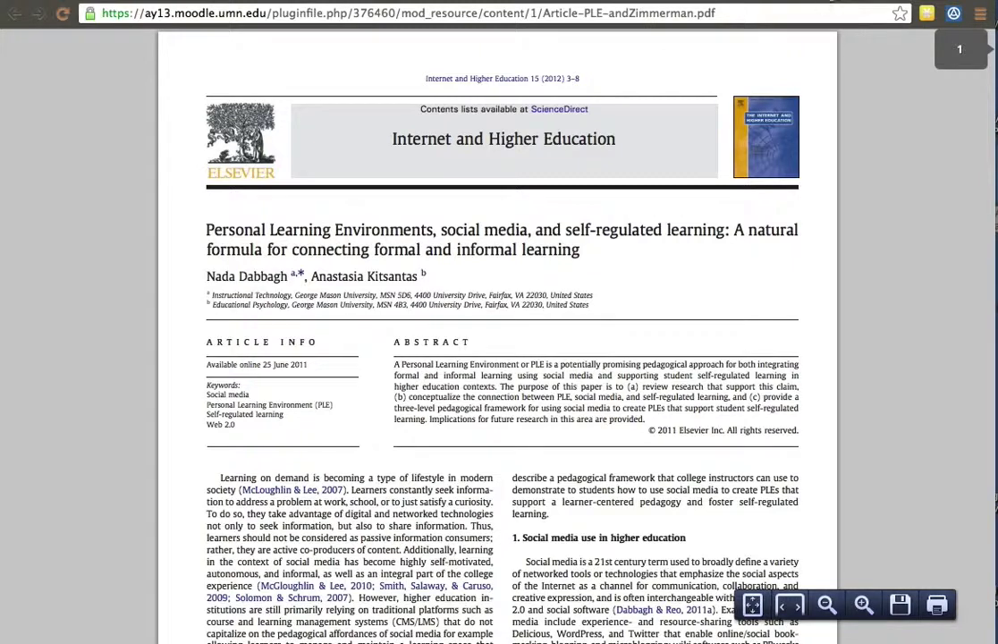
key("alt+Left")
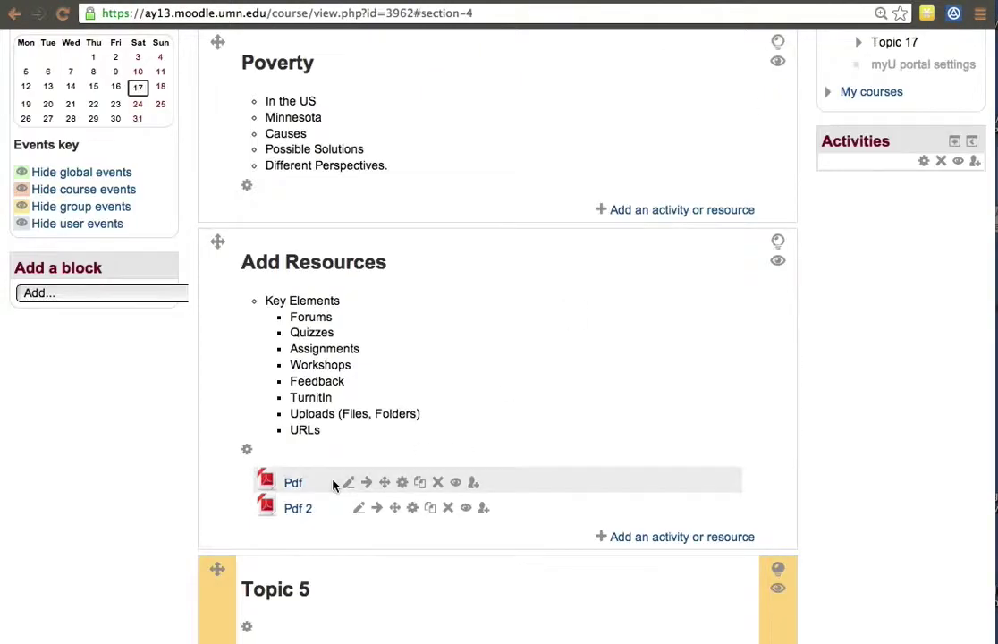
- Open Pdf 2 to confirm its PDF displays, then return to the course page
left_click(303, 515)
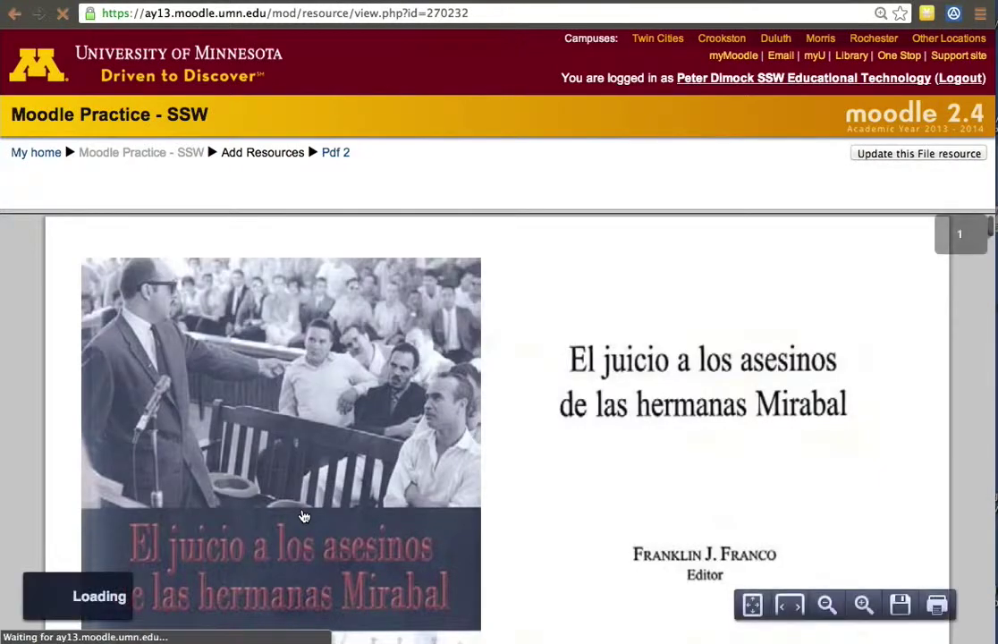
scroll(302, 516, "down", 6)
scroll(302, 516, "up", 5)
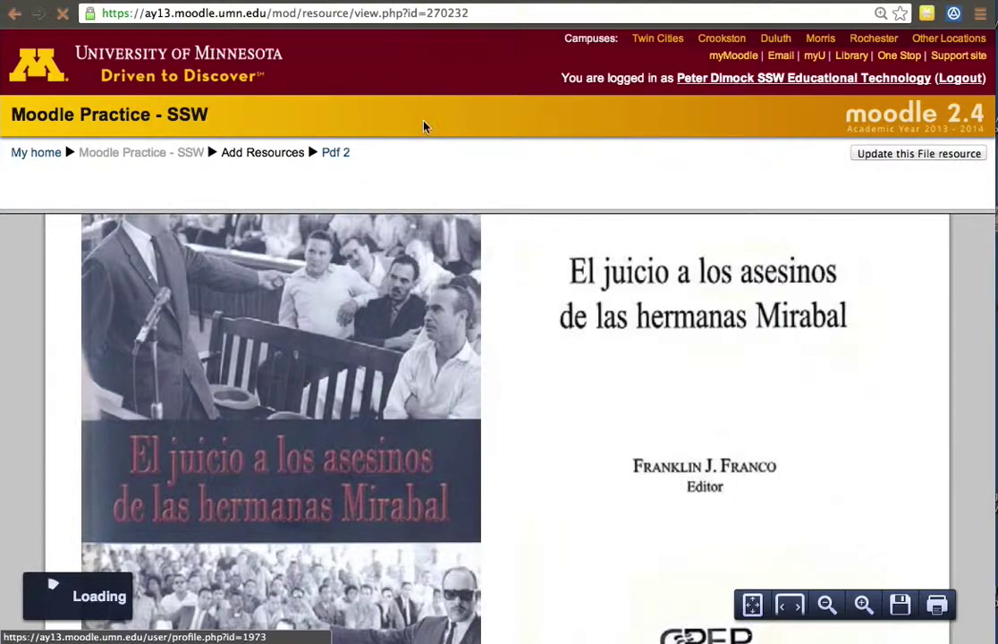
scroll(399, 397, "down", 15)
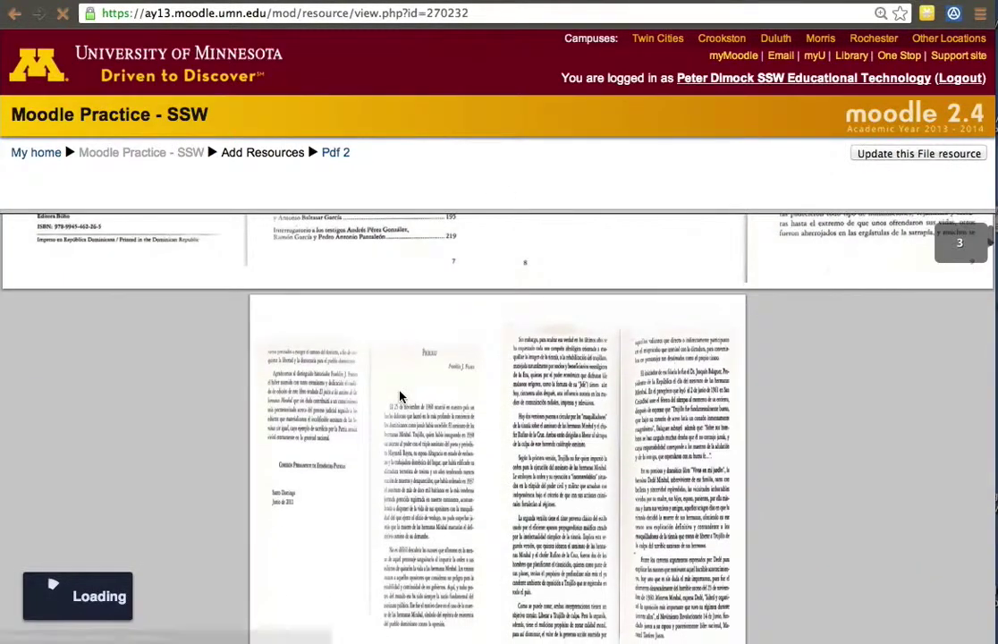
scroll(399, 396, "up", 15)
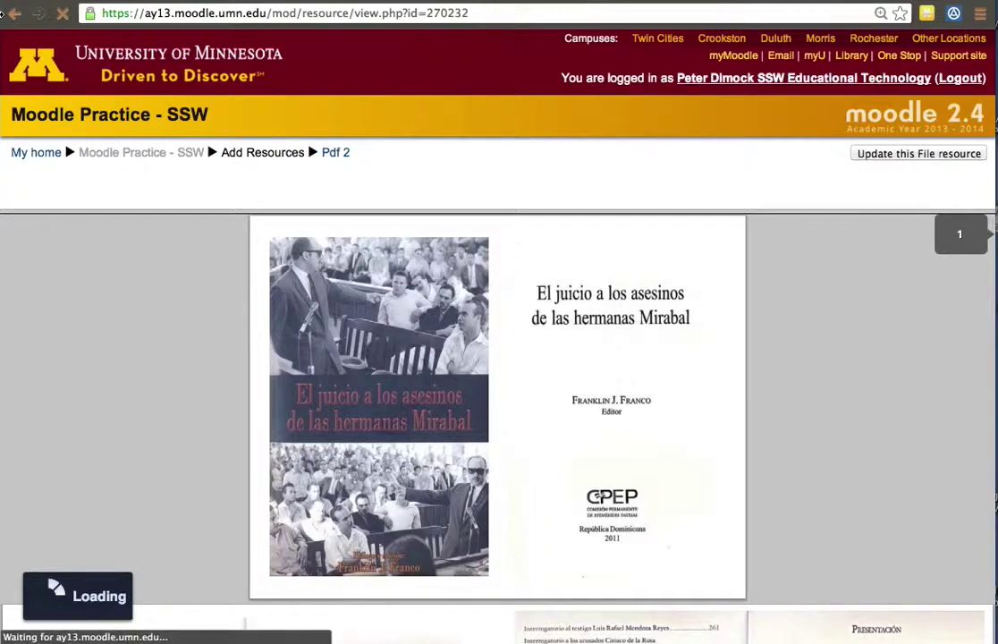
left_click(10, 15)
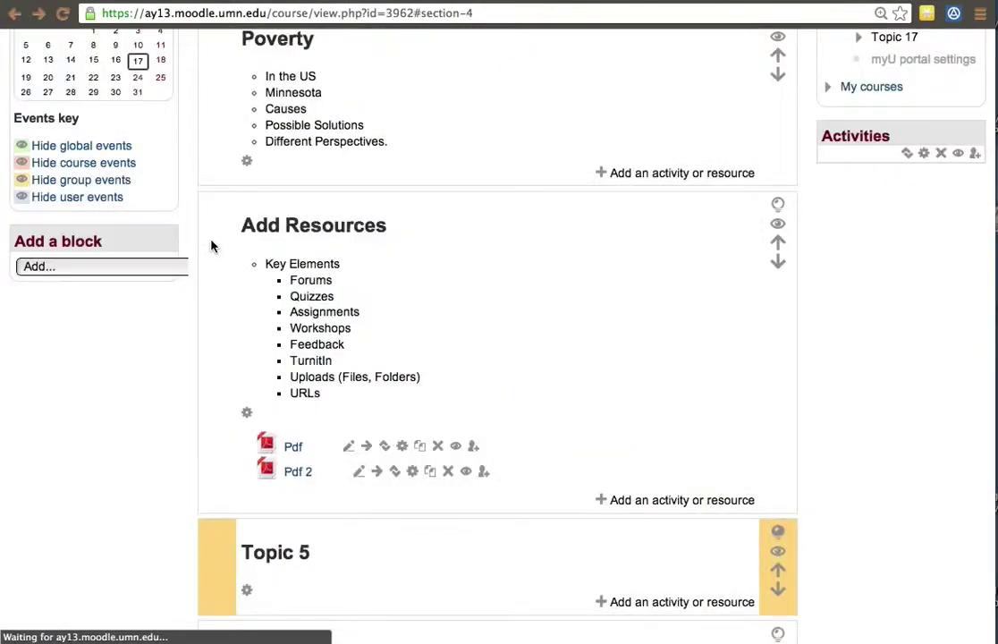
- Reopen the Pdf resource to check it, then return to the course page
left_click(292, 482)
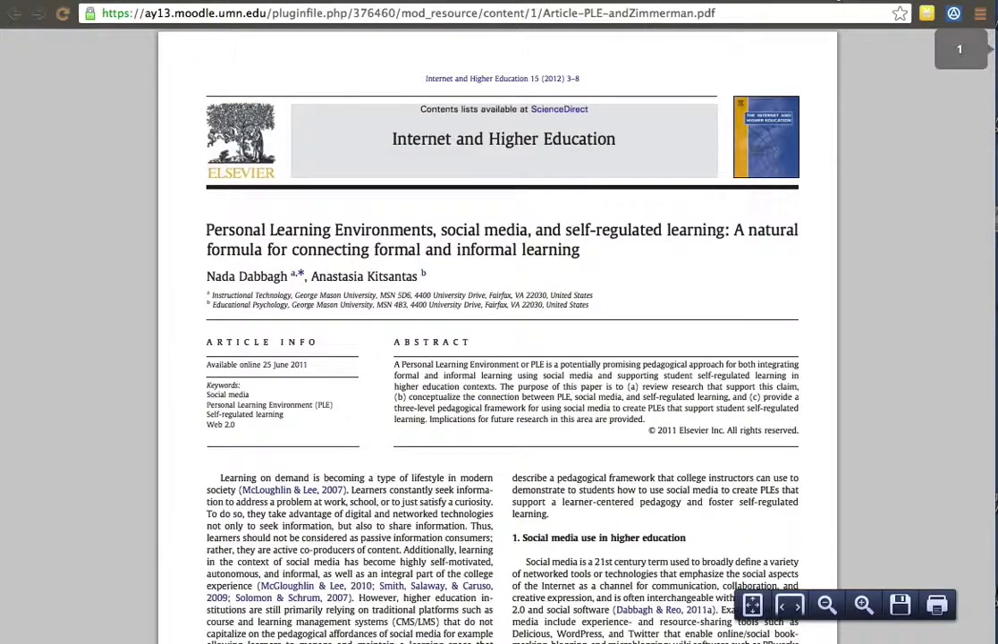
key("super+Left")
scroll(519, 528, "down", 2)
scroll(519, 528, "up", 6)
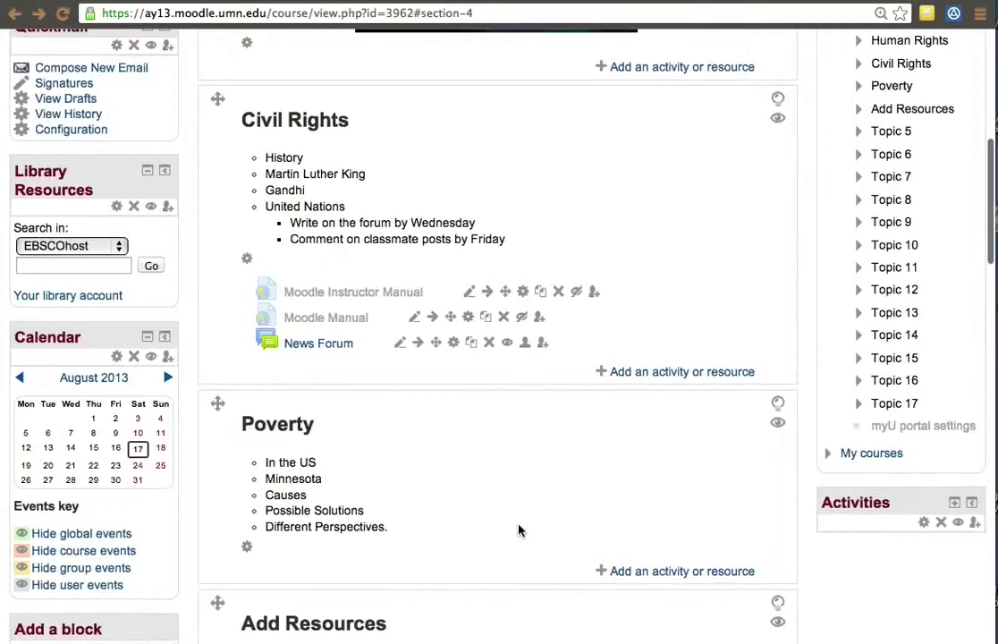
scroll(519, 530, "down", 2)
scroll(519, 530, "down", 9)
scroll(519, 531, "up", 2)
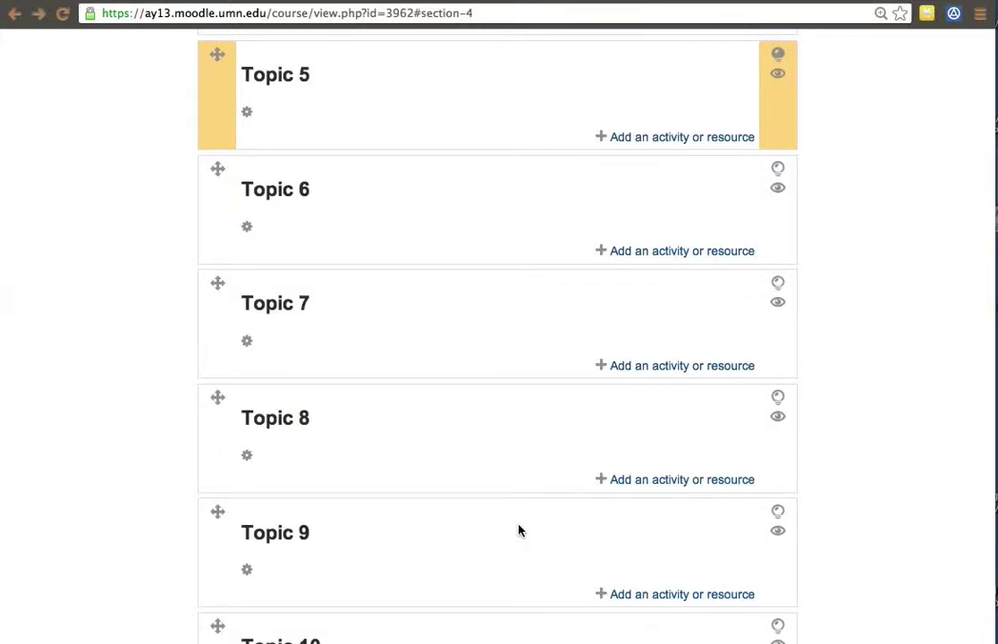
- Open the activity or resource chooser for the Add Resources section
scroll(519, 531, "down", 4)
scroll(519, 531, "up", 7)
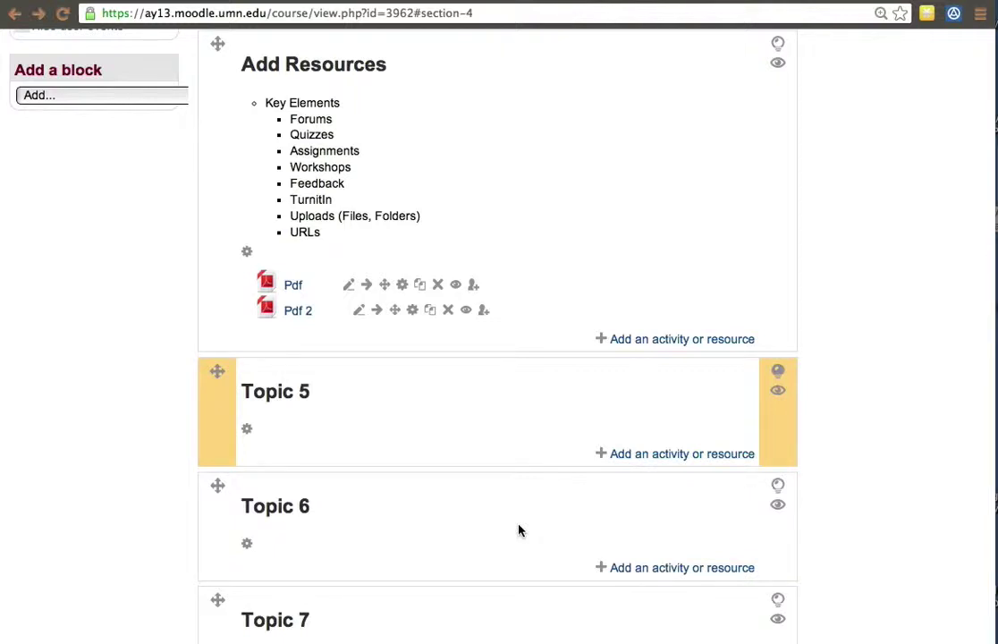
left_click(669, 339)
- Add a new File resource and start entering its name
scroll(358, 383, "down", 3)
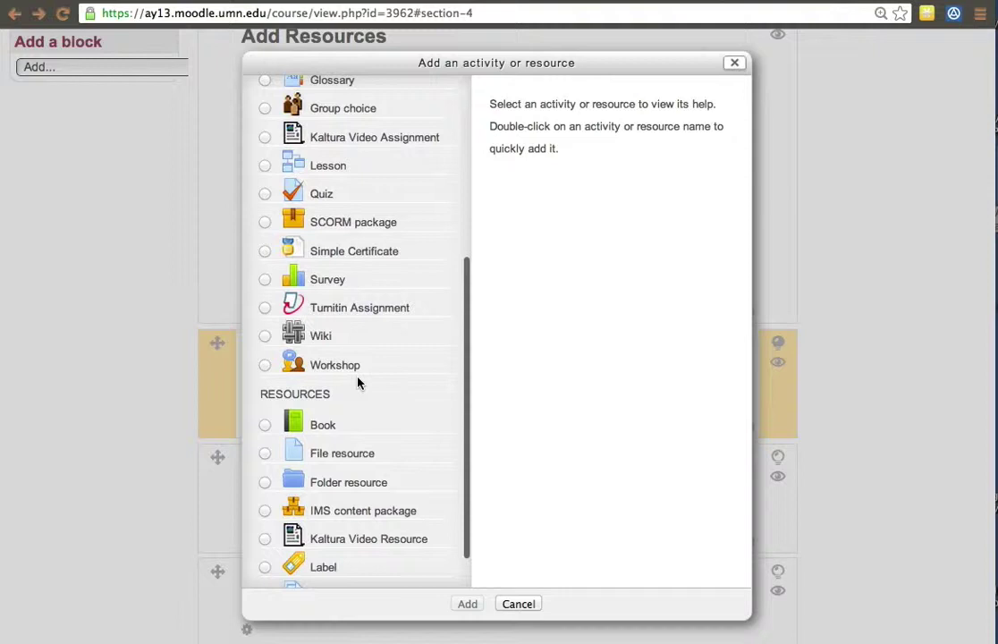
left_click(266, 452)
left_click(469, 604)
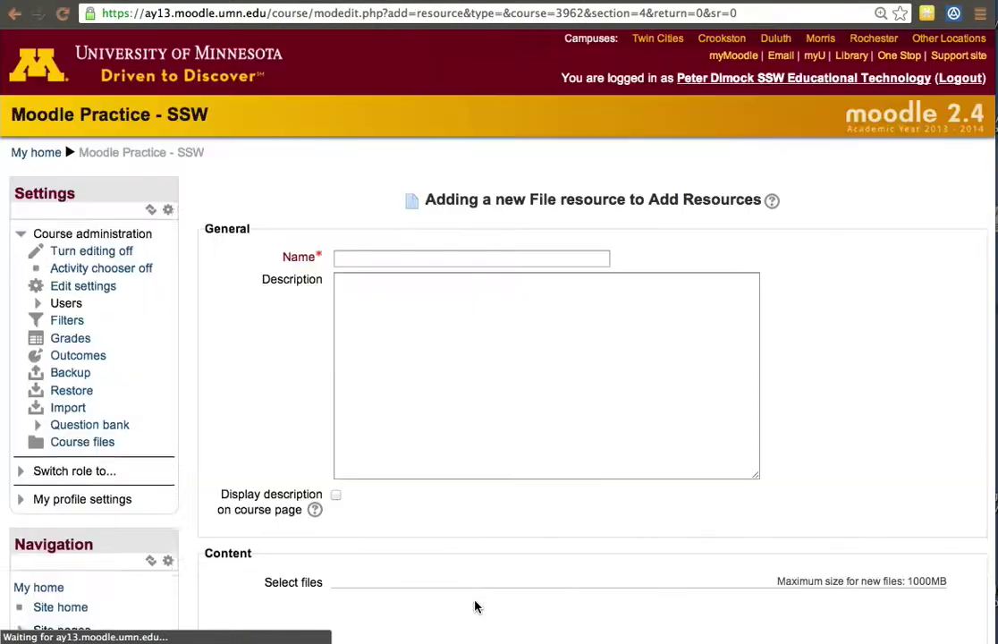
left_click(382, 259)
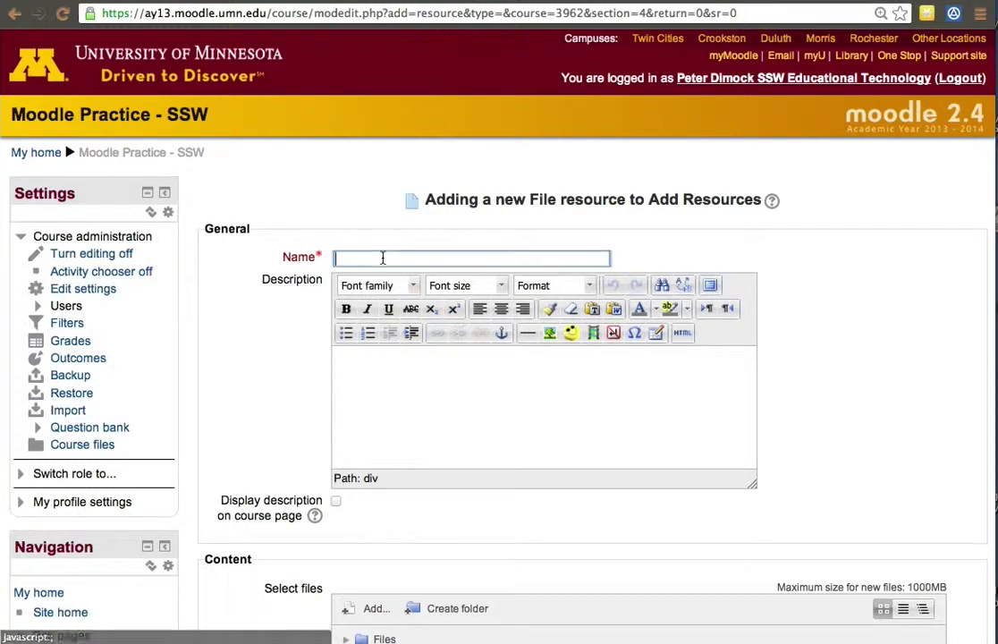
type("Word")
scroll(438, 349, "down", 5)
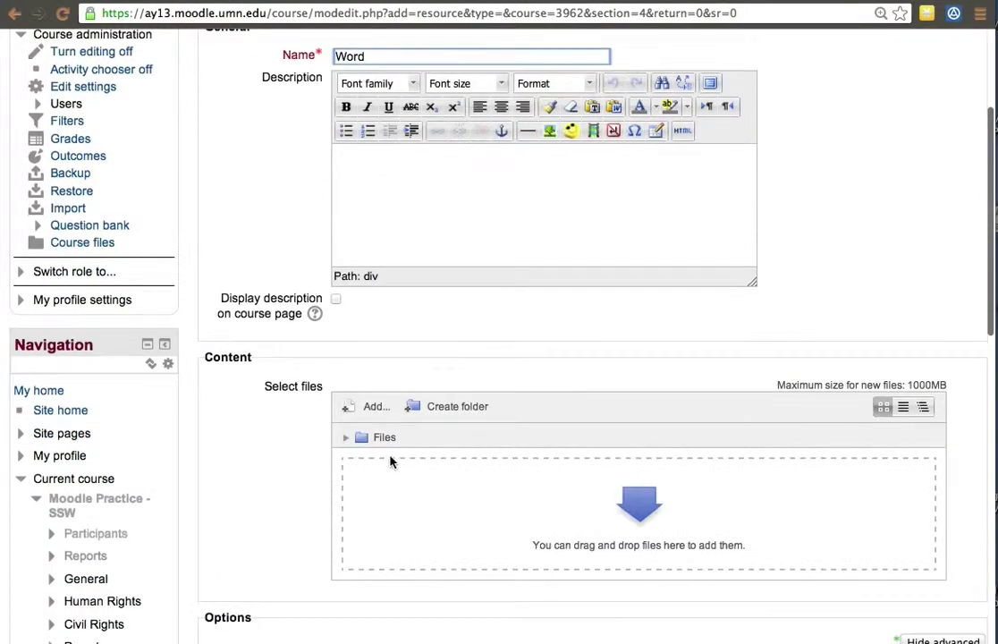
- Upload PLEs.pptx as the resource's file
left_click(367, 384)
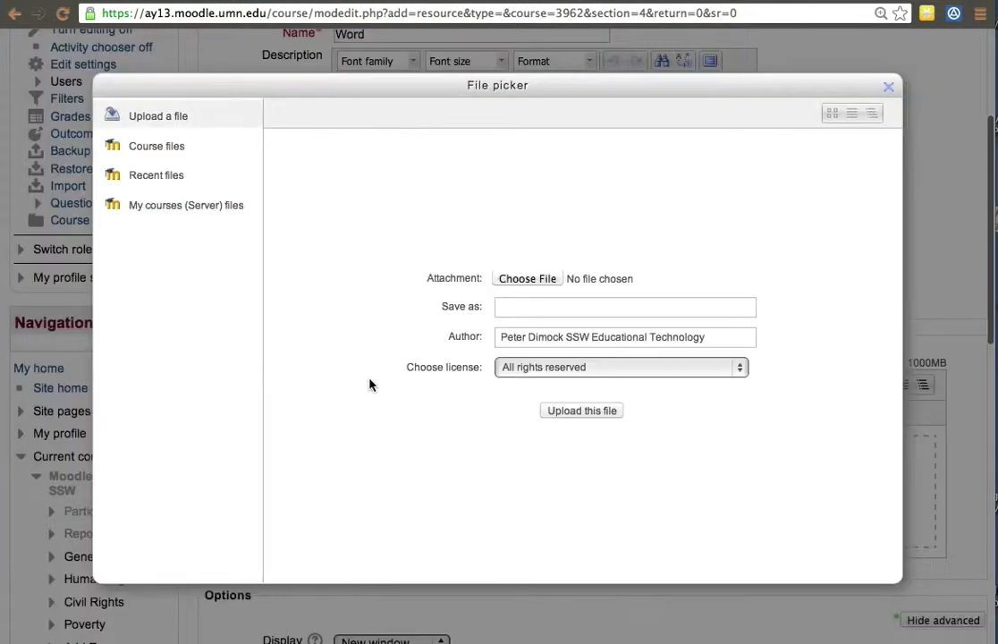
left_click(503, 279)
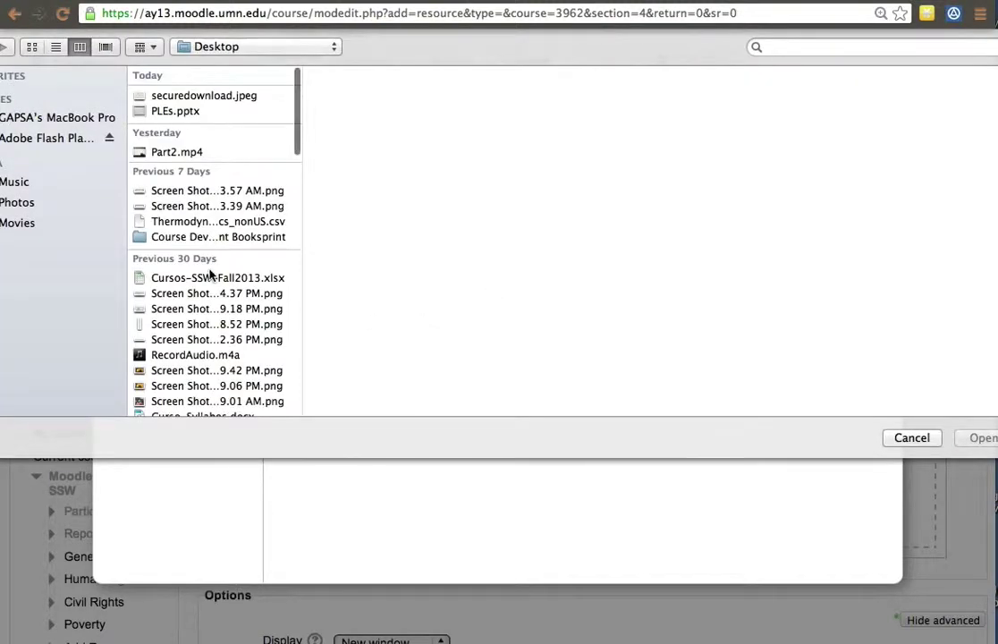
scroll(211, 275, "down", 1)
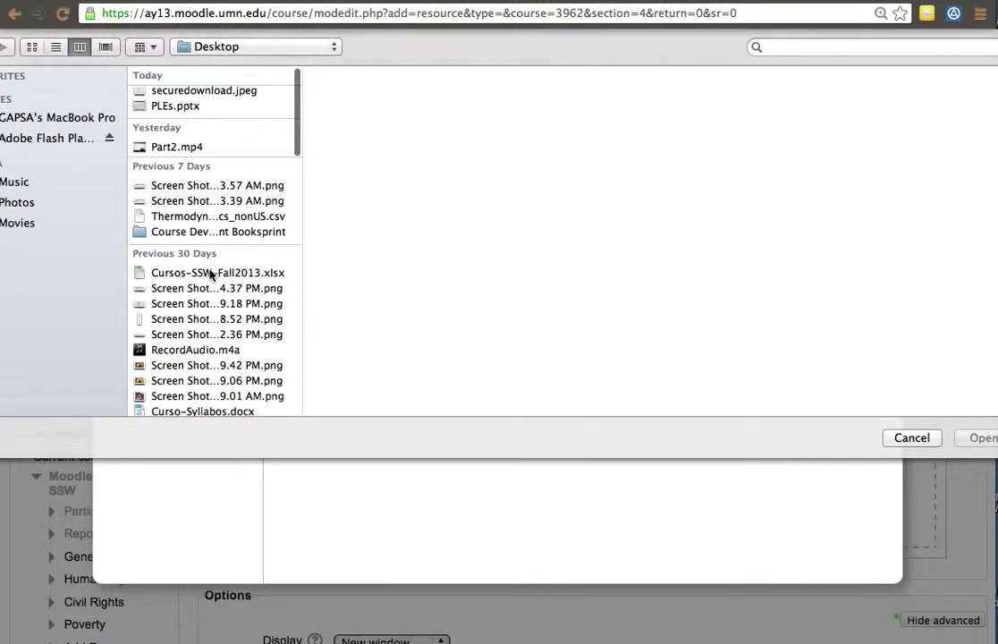
left_click(181, 109)
key("Escape")
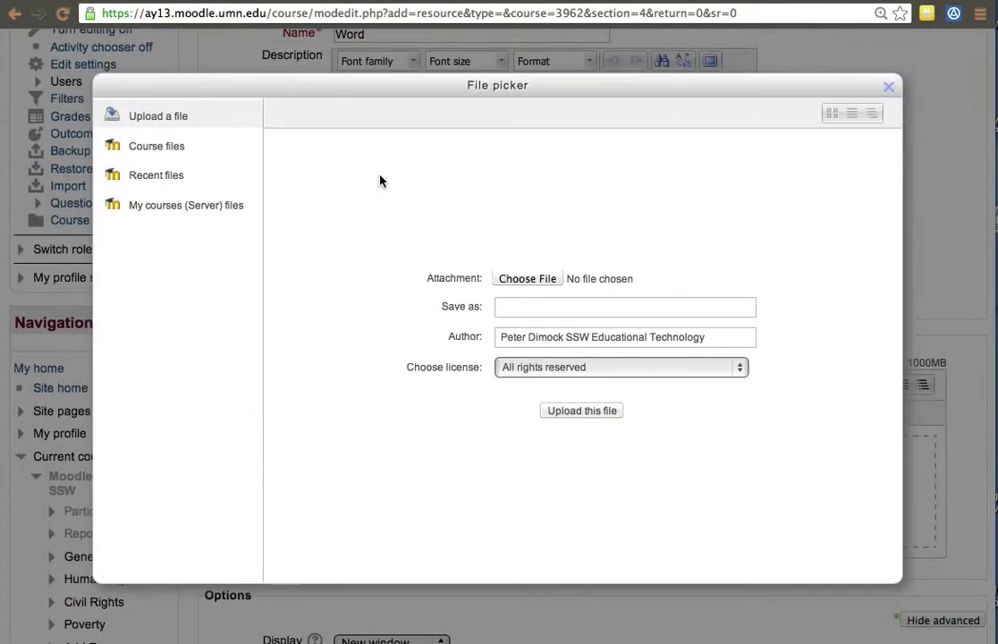
left_click(577, 410)
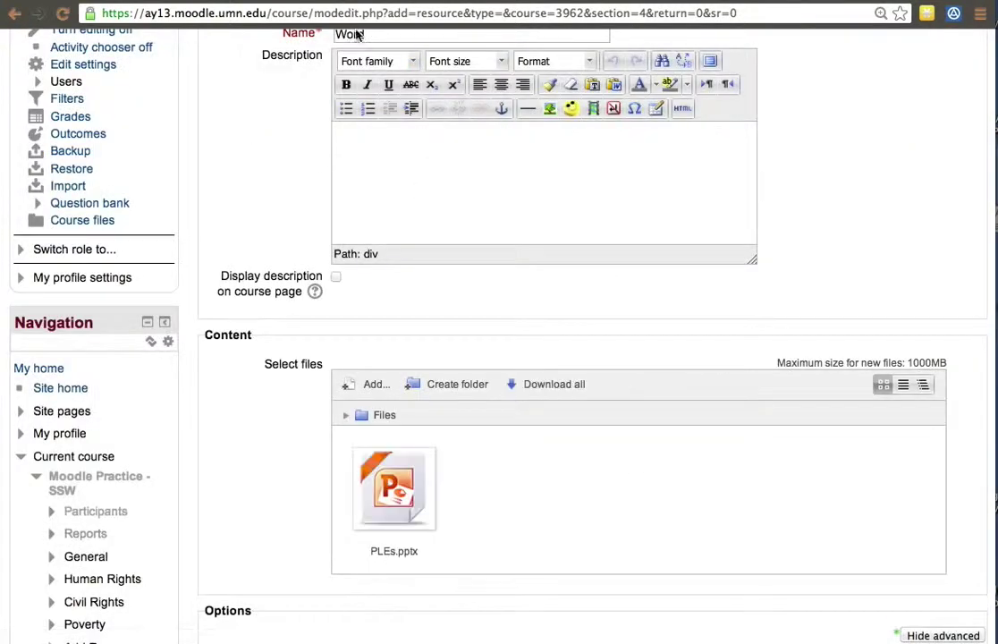
- Rename the resource 'Powerpoint' and save it to the course
double_click(333, 35)
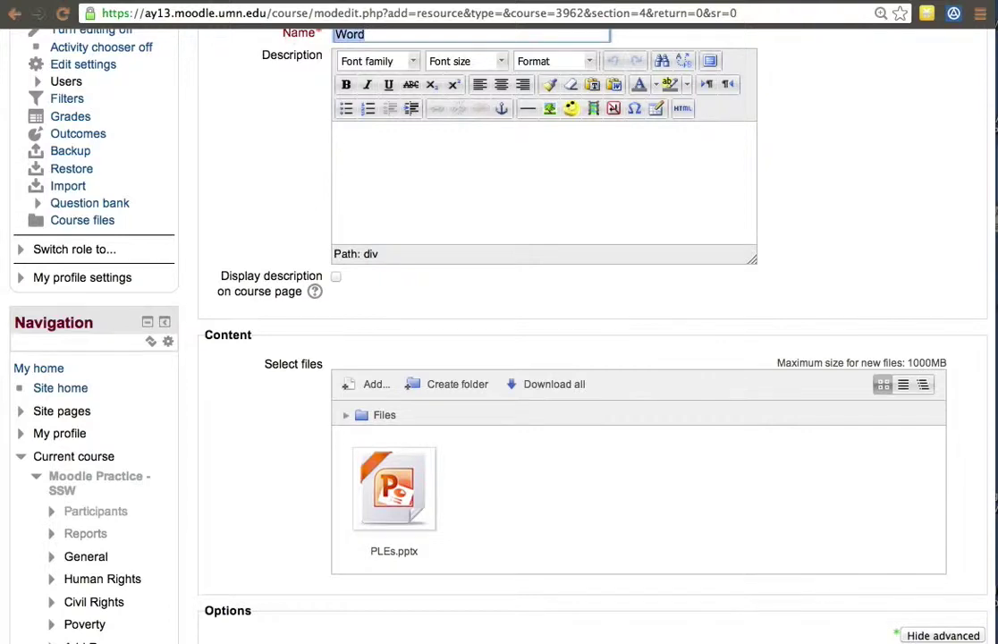
type("Powerpoint")
scroll(380, 241, "down", 5)
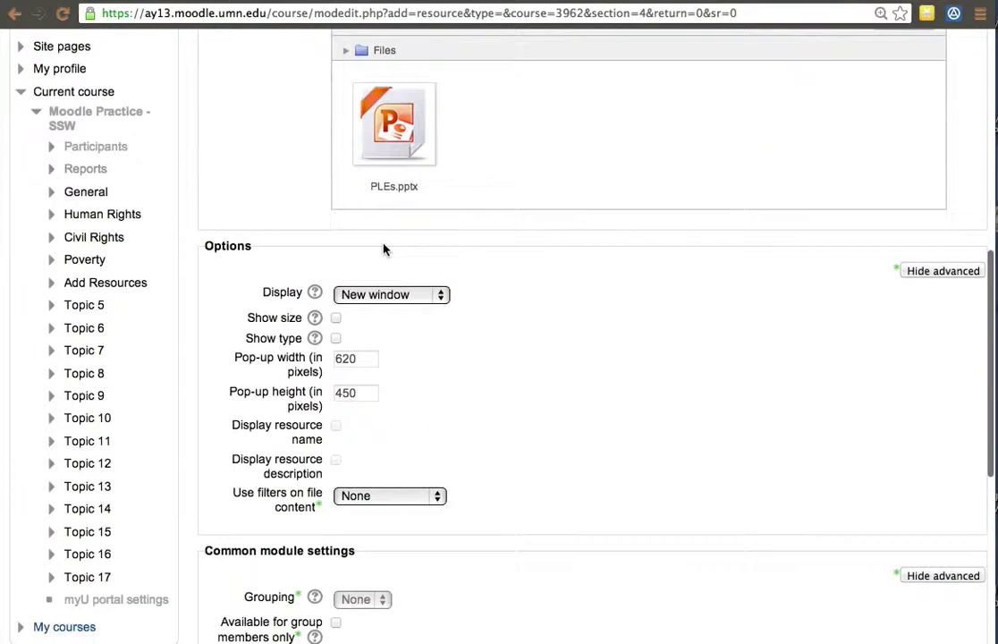
scroll(383, 248, "down", 8)
left_click(346, 602)
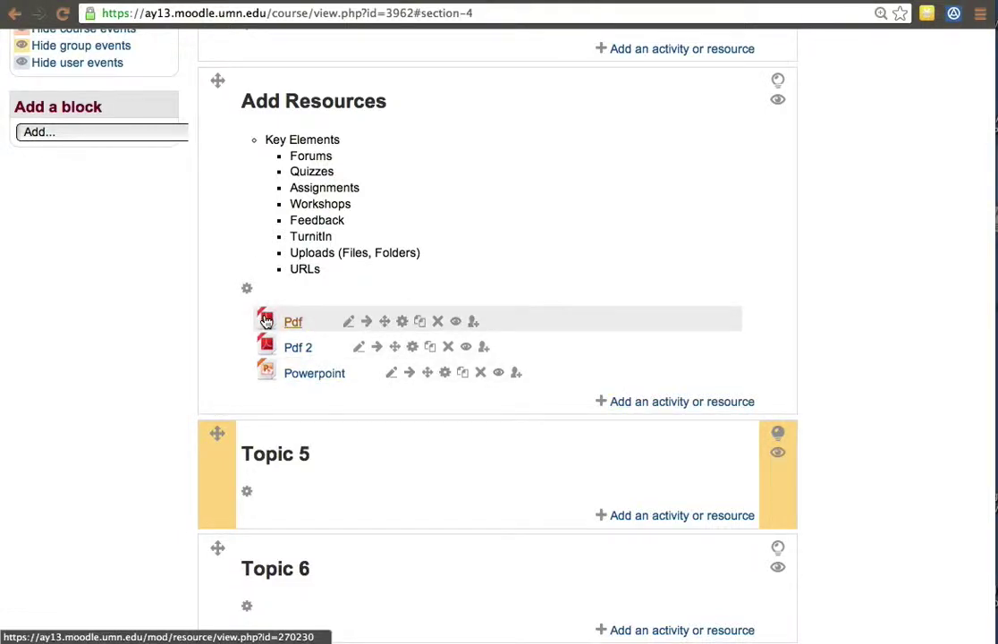
- Start a new File resource in the Add Resources section
left_click(630, 403)
scroll(289, 469, "down", 5)
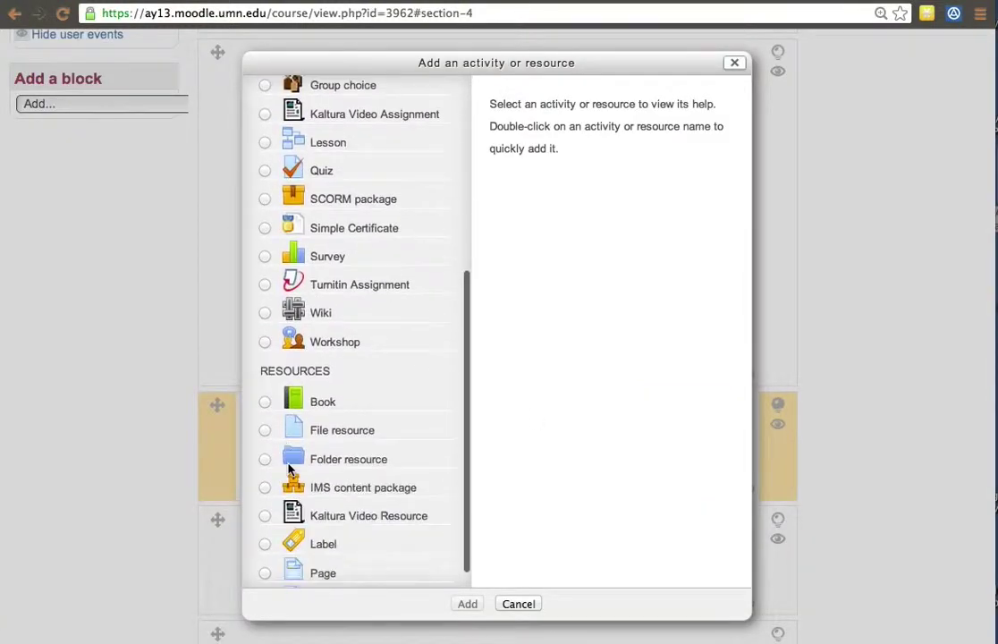
left_click(270, 433)
left_click(475, 608)
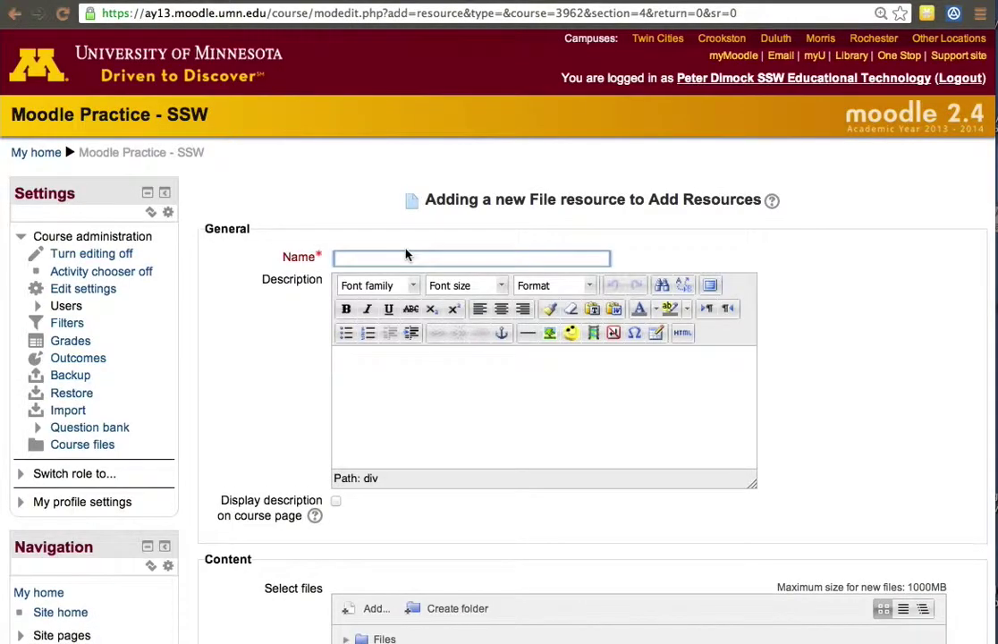
- Name the resource 'Image', then open and cancel the Insert image dialog
left_click(338, 259)
type("Exce")
key("BackSpace")
key("BackSpace")
key("BackSpace")
key("BackSpace")
type("Image")
left_click(550, 334)
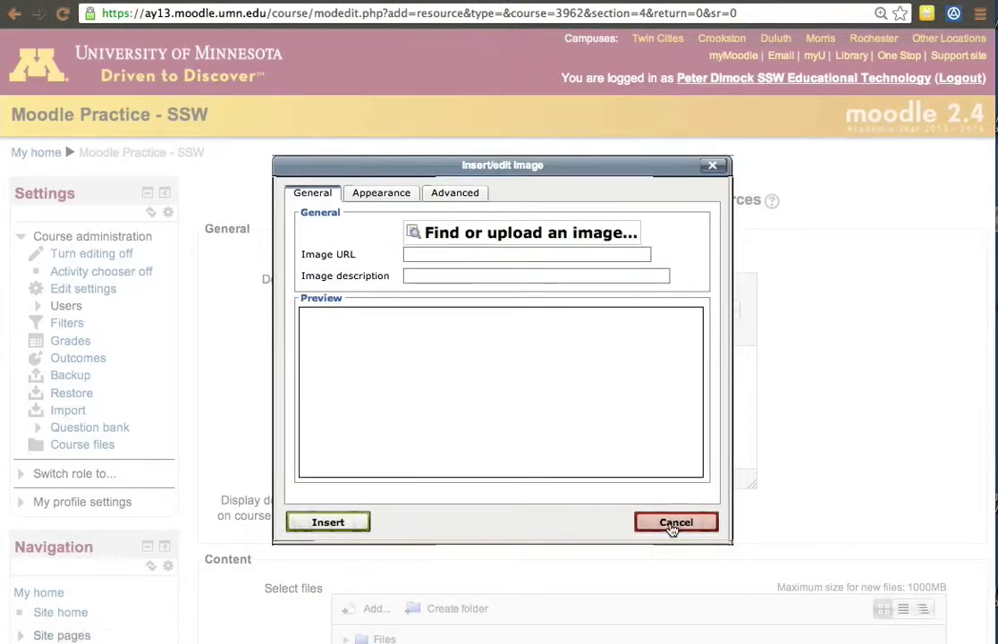
left_click(674, 524)
- Upload Screen Shot 2013-07-28 at 2.14.36 AM.png as the Image resource's file
scroll(585, 457, "down", 5)
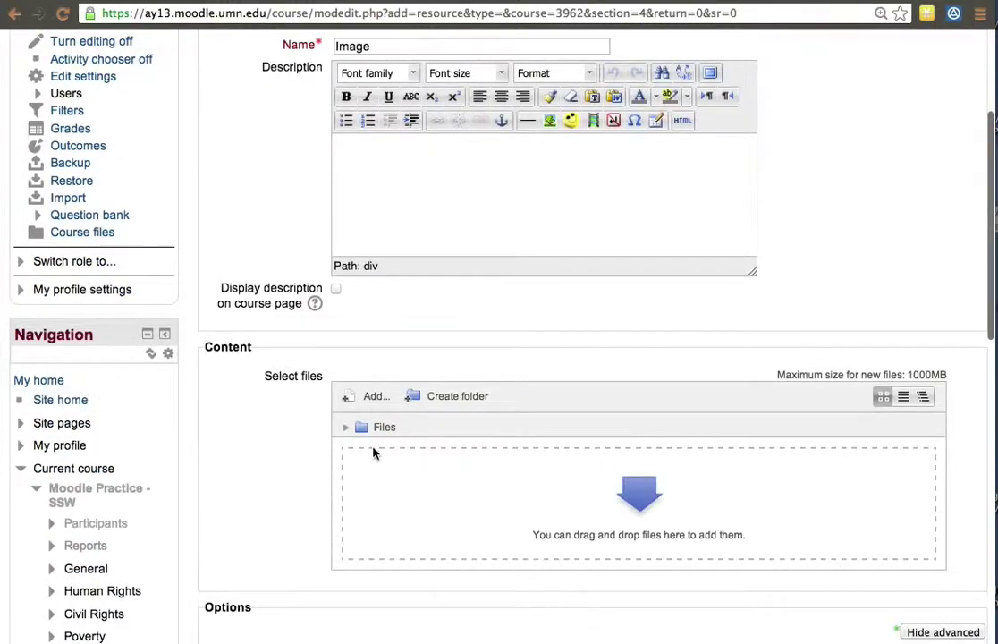
left_click(372, 398)
left_click(528, 279)
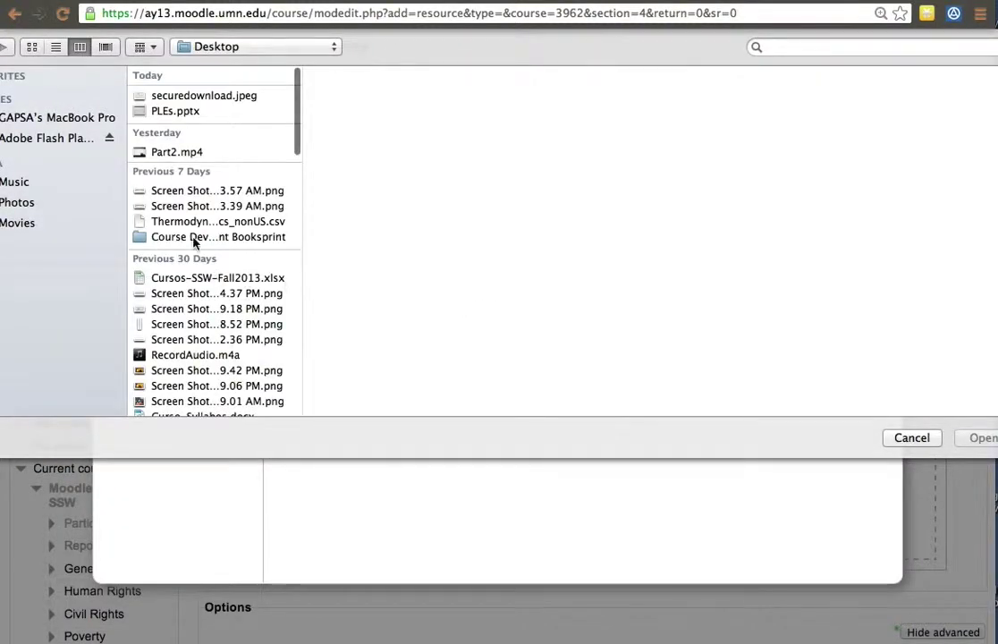
scroll(197, 237, "down", 5)
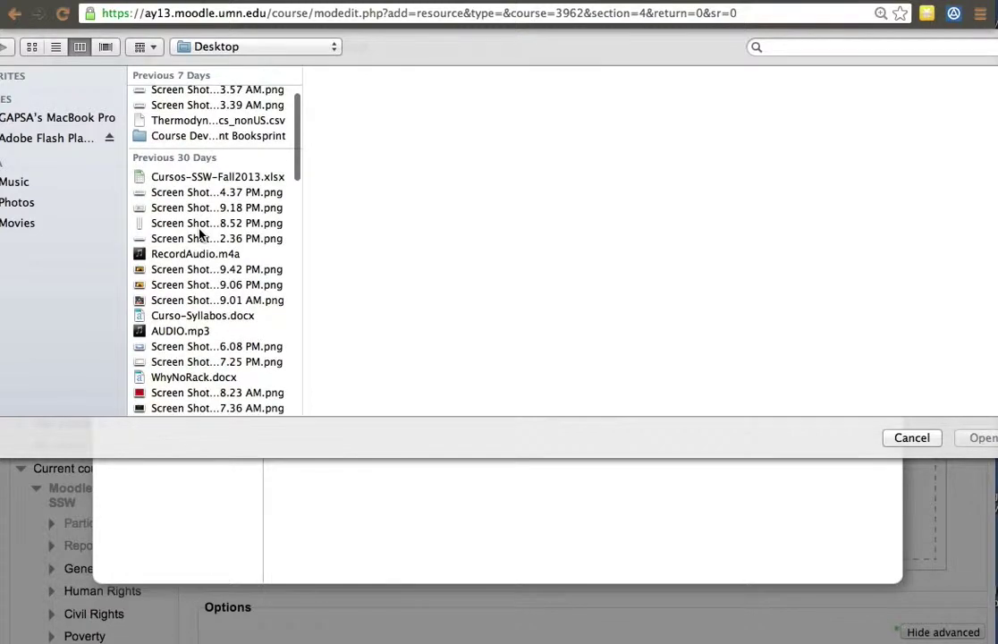
scroll(198, 234, "down", 7)
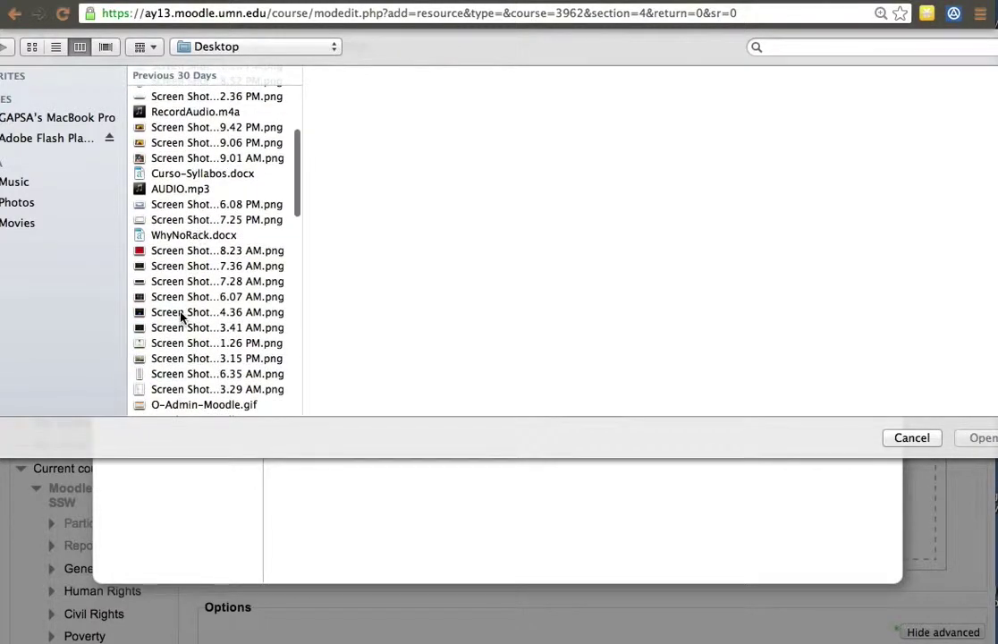
left_click(180, 312)
double_click(190, 315)
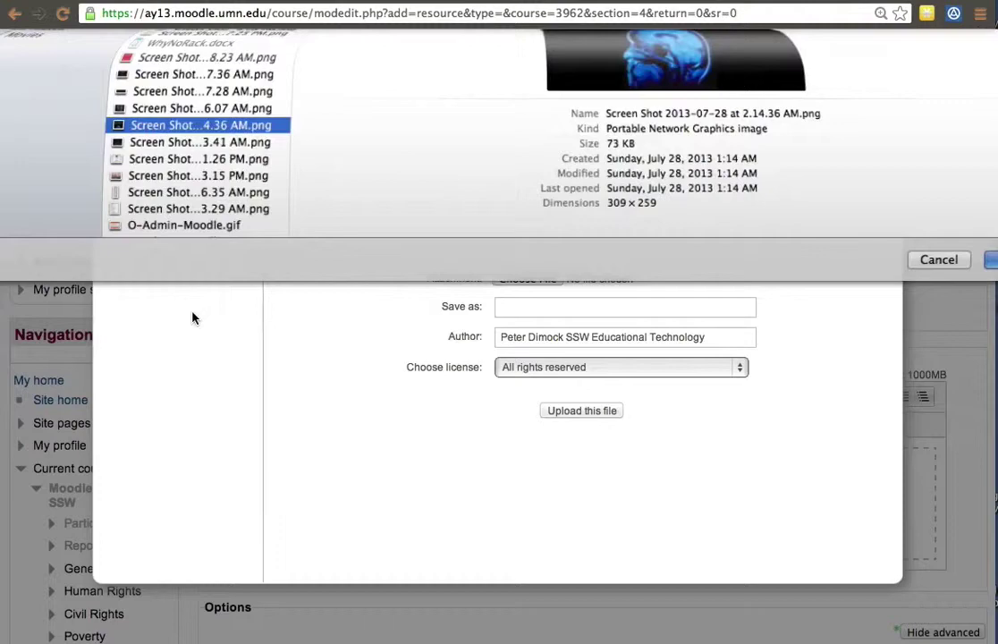
left_click(582, 412)
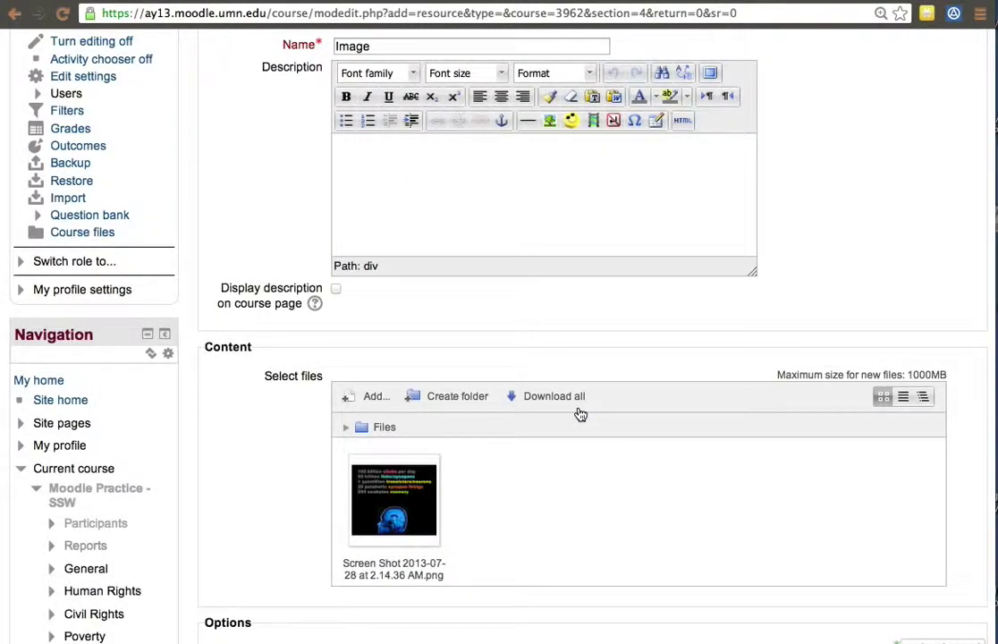
scroll(581, 414, "down", 10)
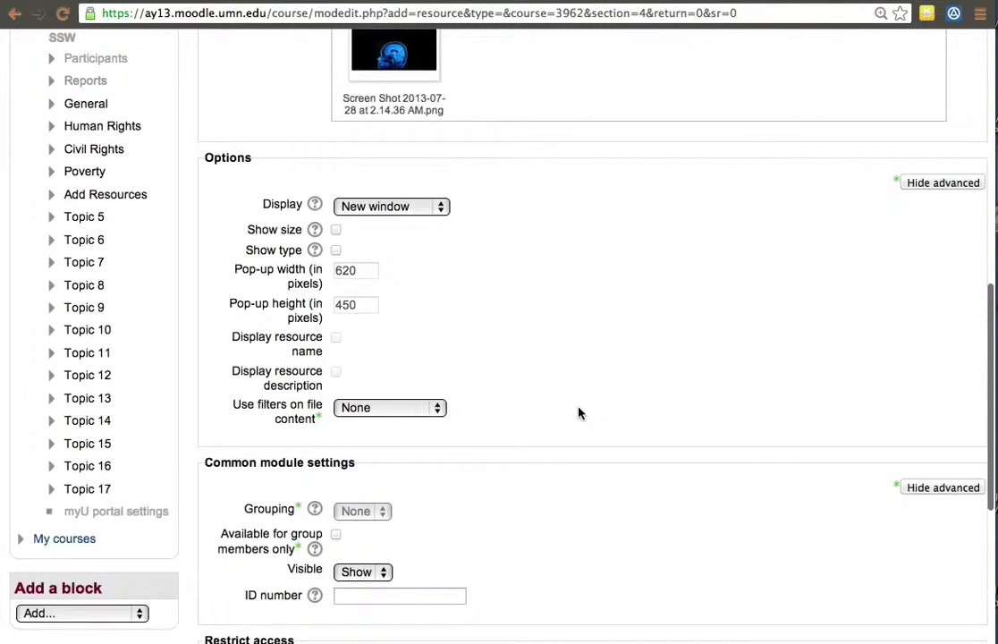
scroll(401, 517, "down", 5)
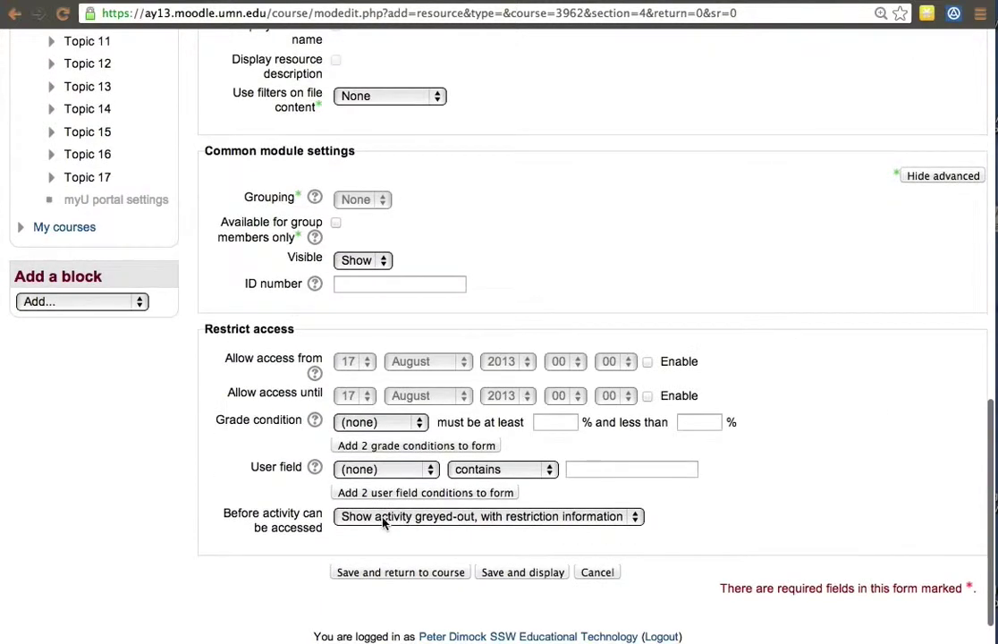
- Save the Image resource and return to the course page
left_click(361, 570)
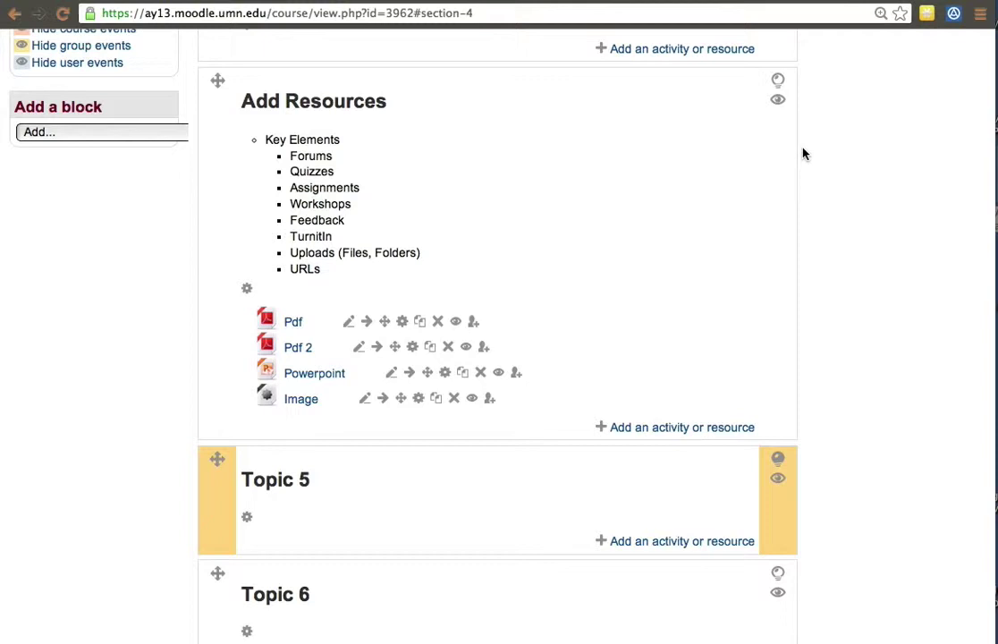
- Open slideshare.net in a new browser tab
key("super+t")
type("slid")
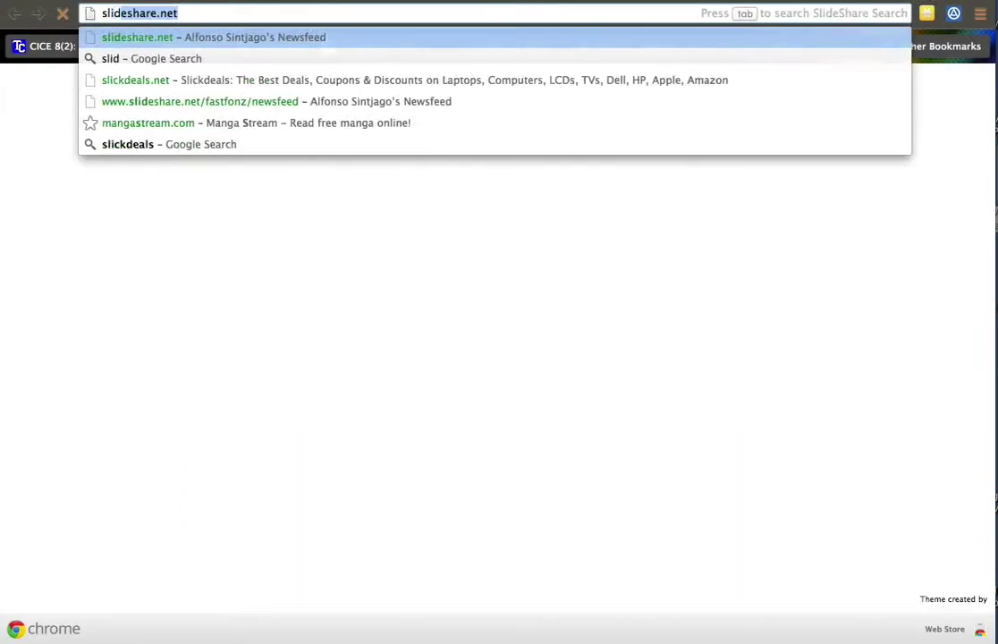
type("eshare.net")
key("Return")
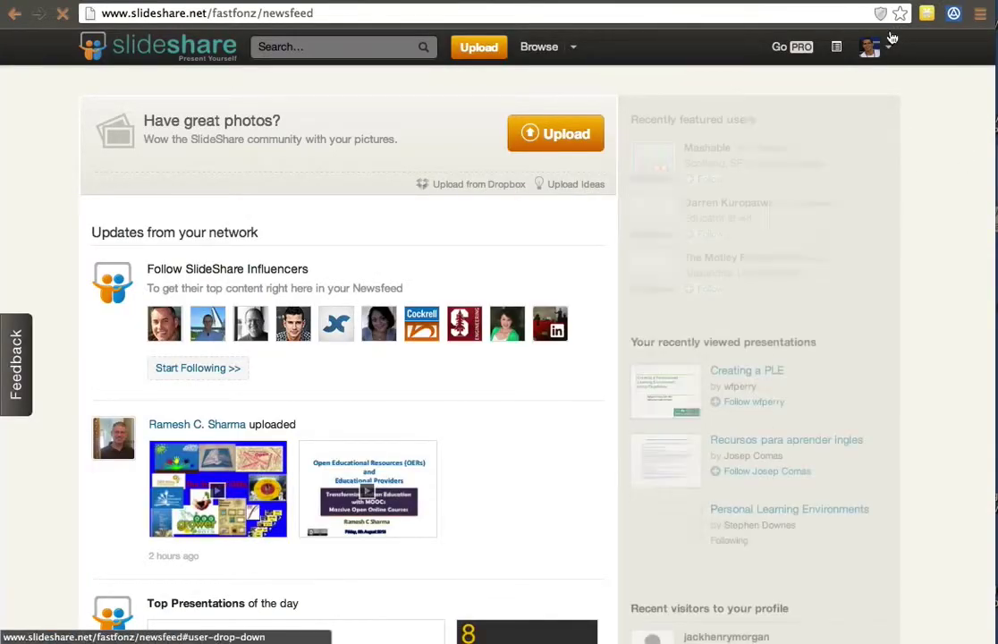
- Open My Uploads from the profile menu, visit Home, then return to My uploads
left_click(884, 41)
left_click(845, 125)
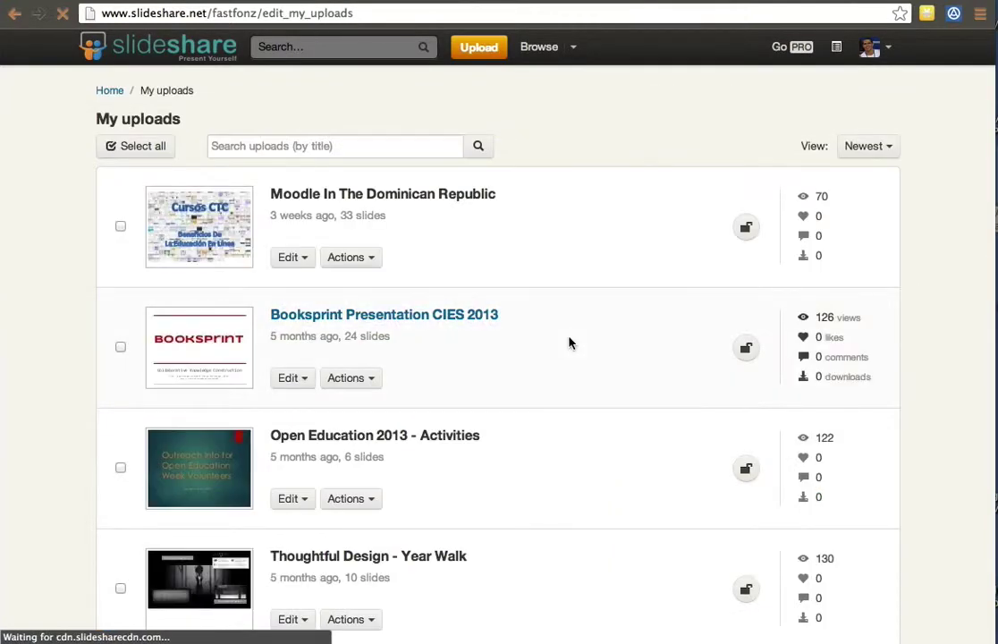
scroll(630, 242, "down", 4)
scroll(644, 525, "down", 10)
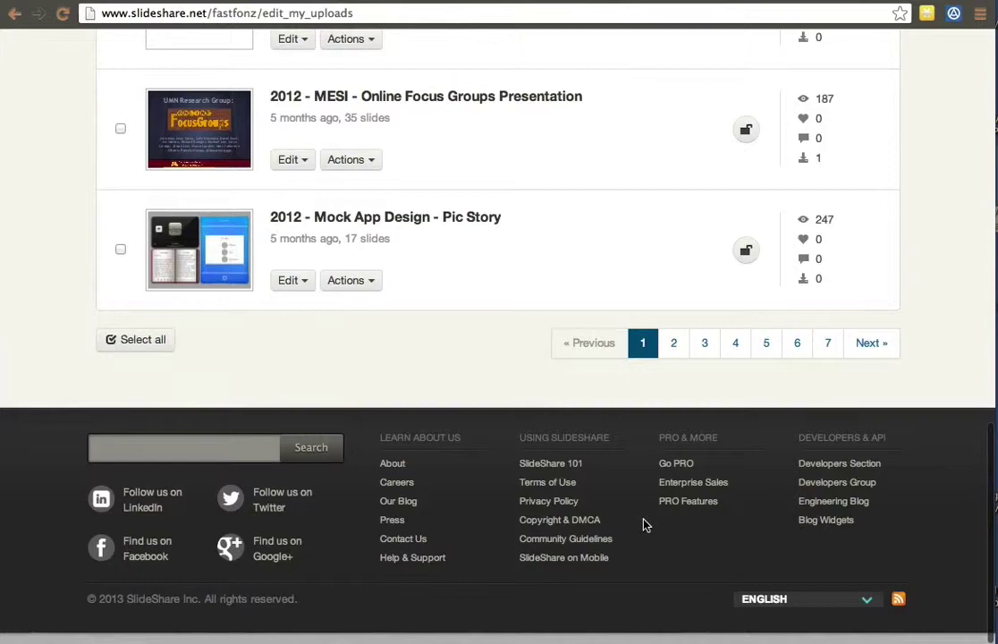
scroll(738, 373, "up", 12)
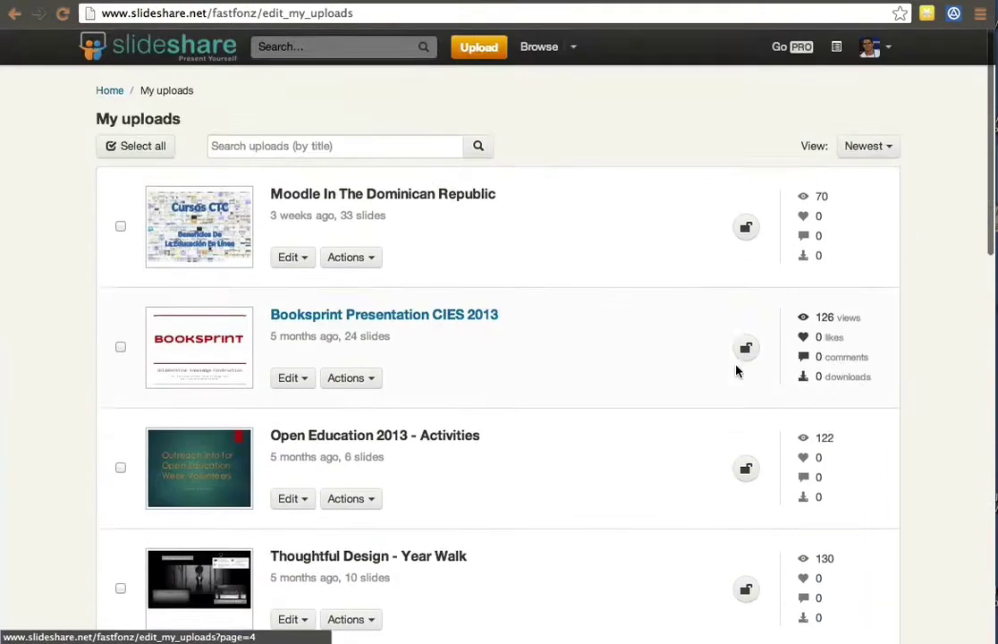
left_click(109, 95)
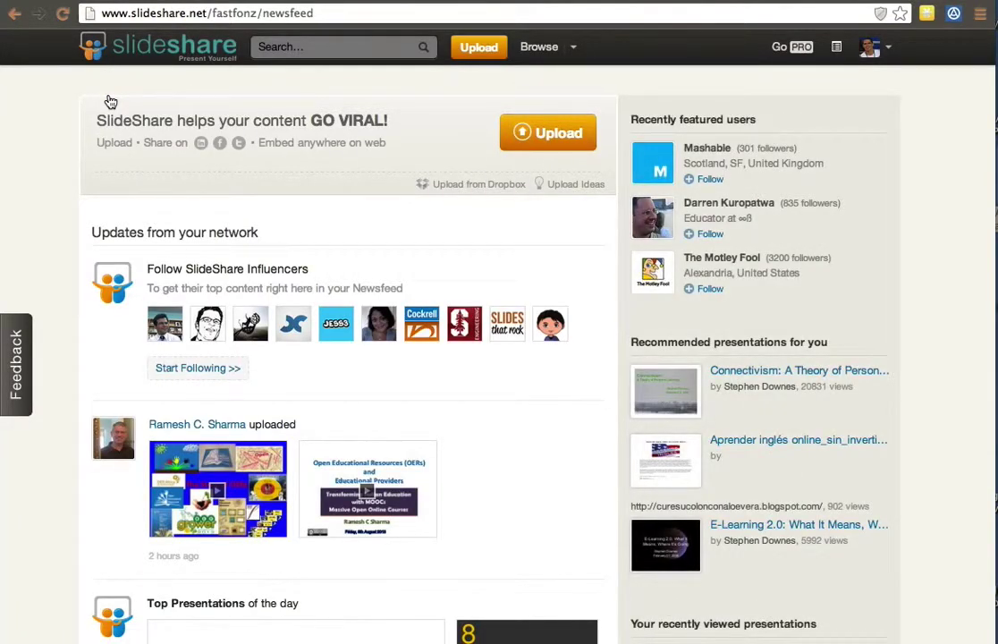
left_click(14, 14)
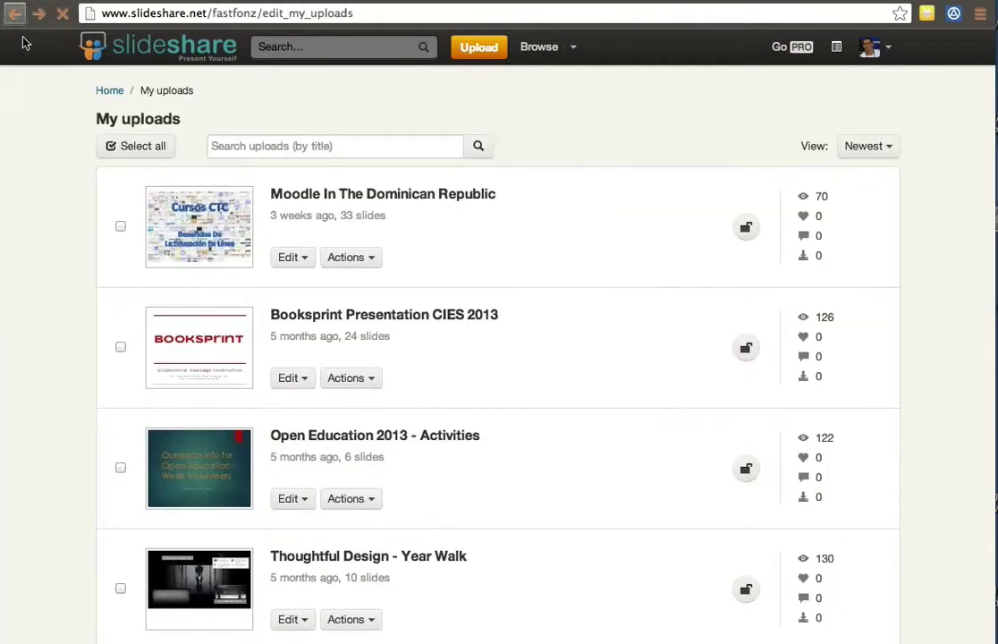
- Open Booksprint Presentation CIES 2013 and advance three slides
left_click(203, 324)
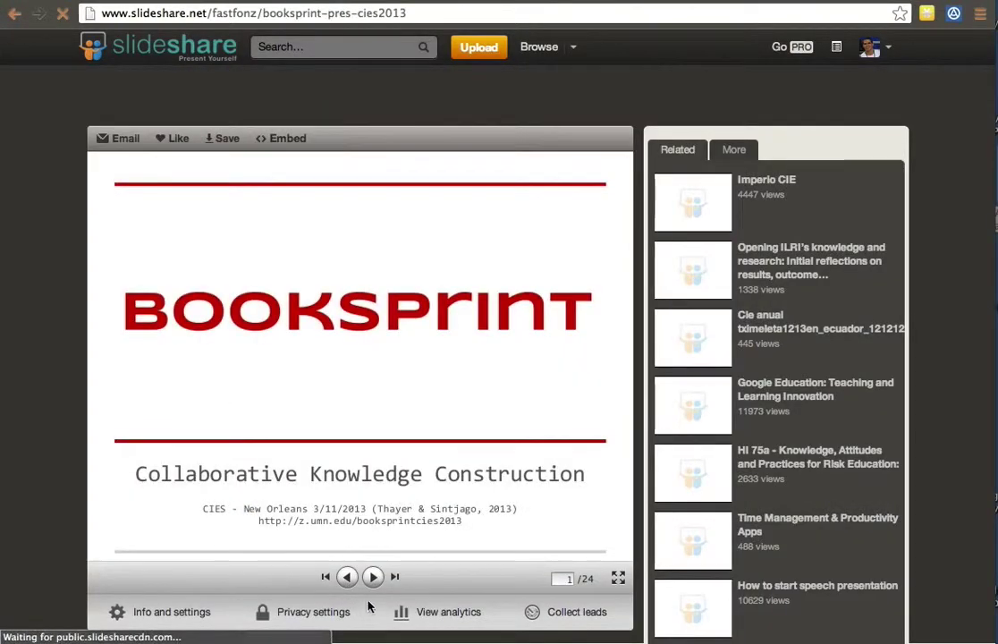
left_click(372, 576)
left_click(372, 577)
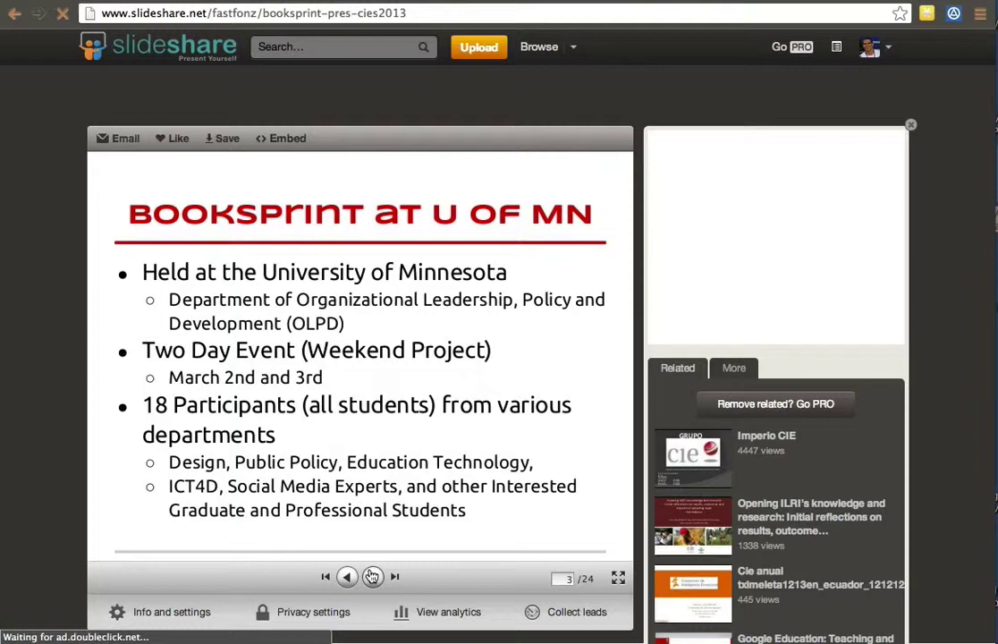
left_click(372, 576)
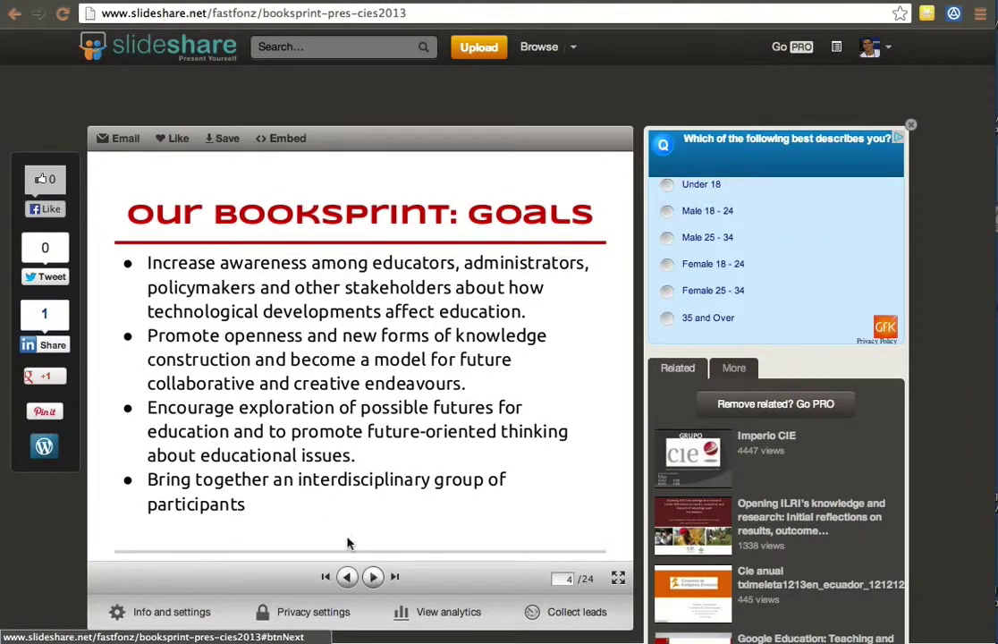
scroll(345, 539, "down", 5)
scroll(364, 447, "up", 4)
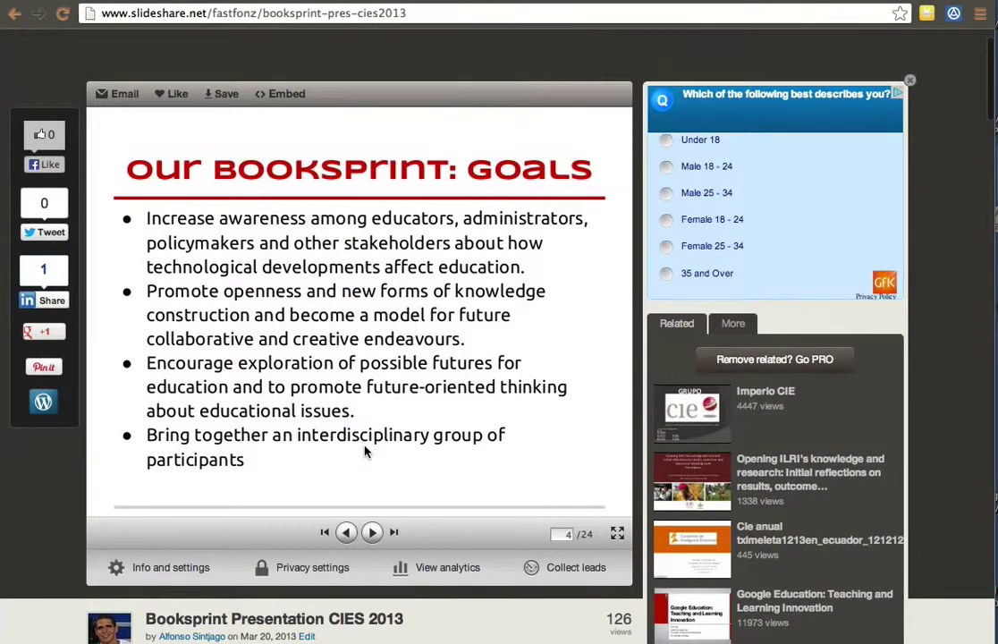
- Select the presentation's embed code and switch back to the Moodle tab
left_click(280, 100)
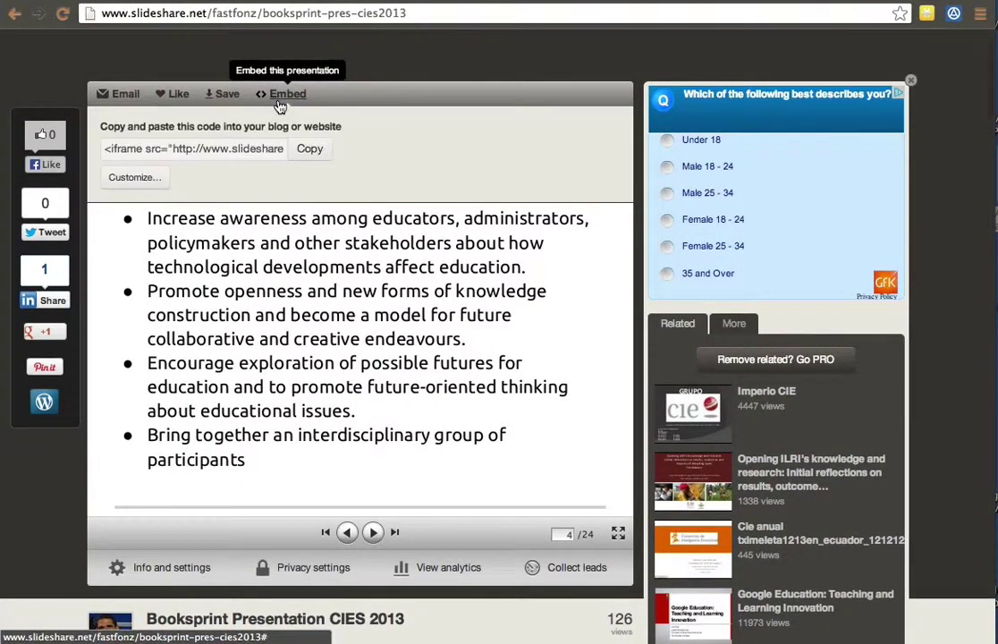
left_click(234, 145)
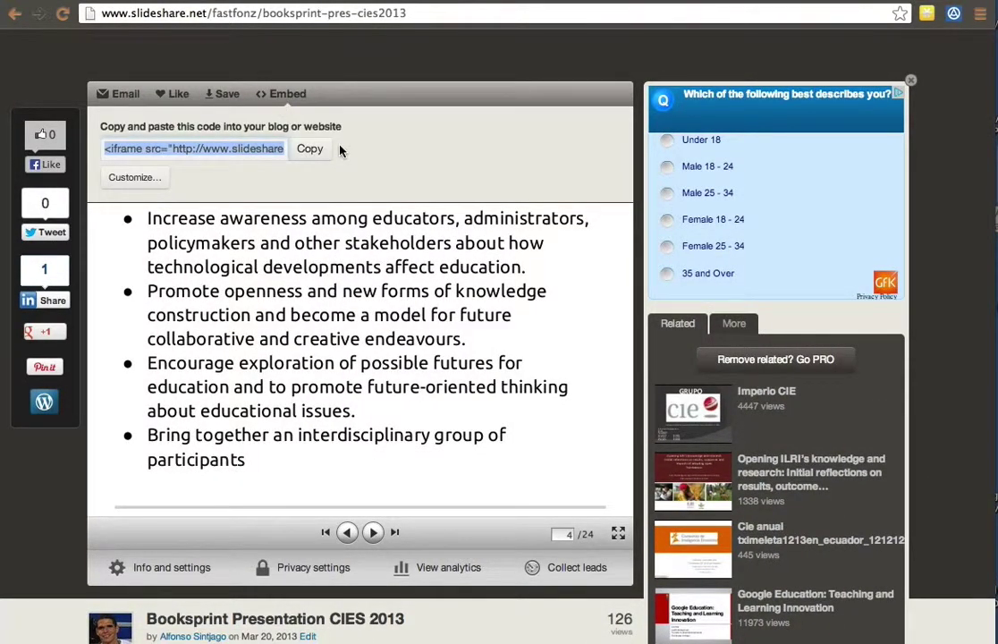
key("ctrl+Tab")
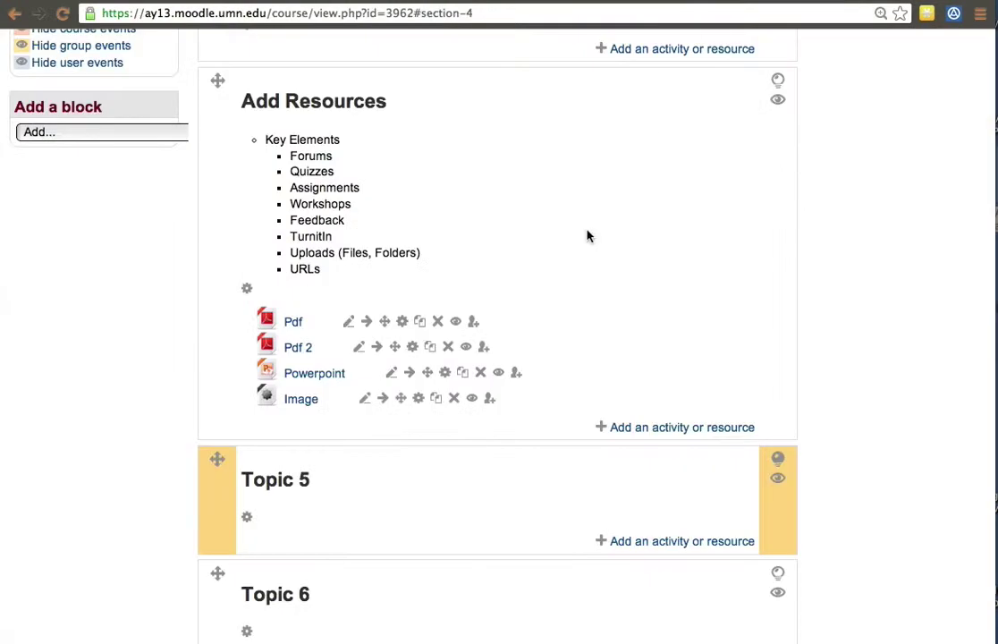
- Add a new Label to the Add Resources section
scroll(572, 287, "down", 3)
left_click(626, 310)
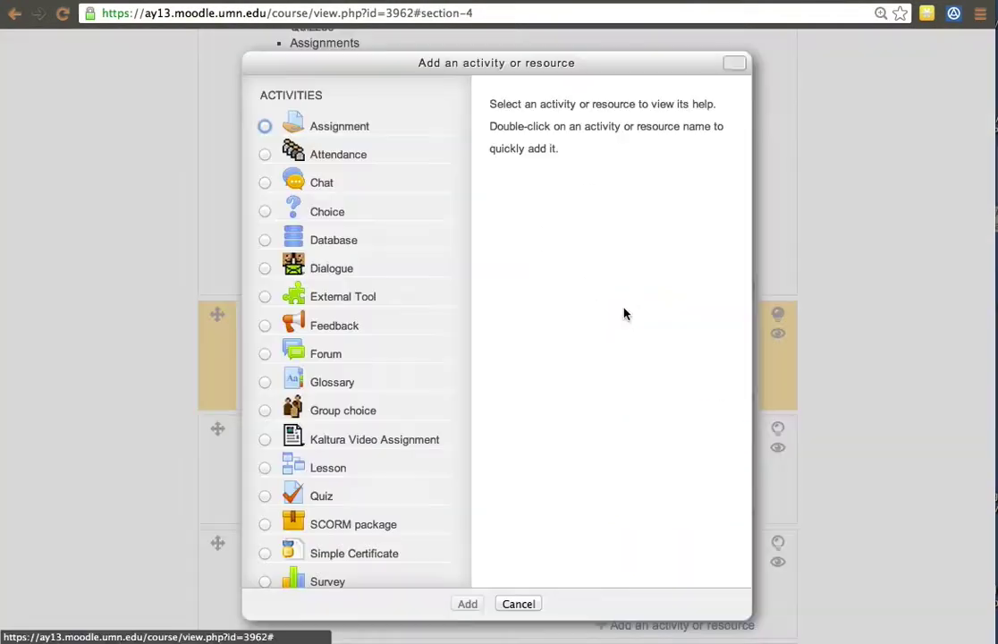
scroll(320, 417, "down", 6)
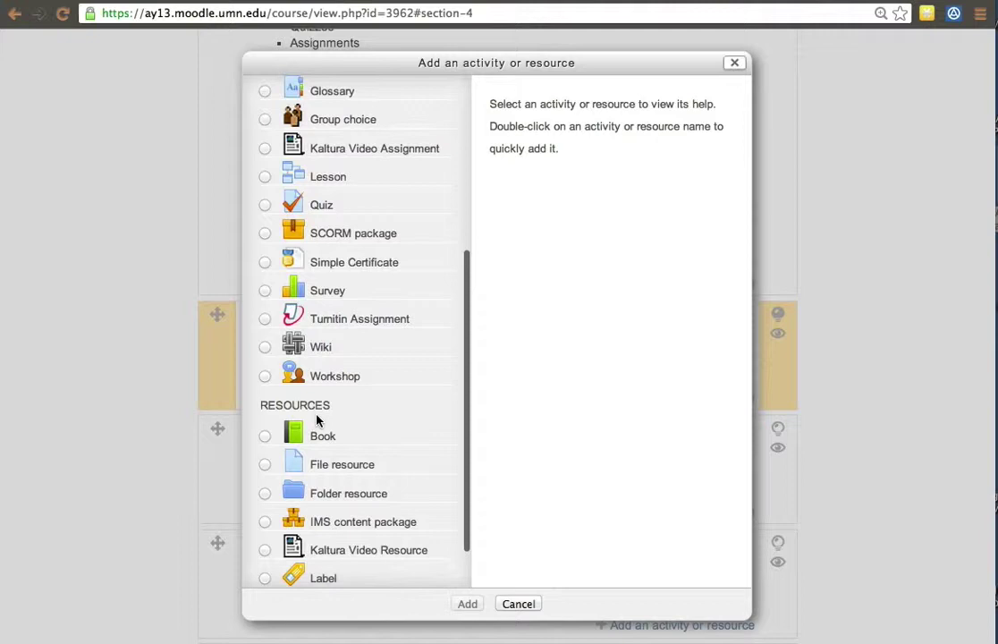
scroll(306, 507, "down", 2)
left_click(265, 521)
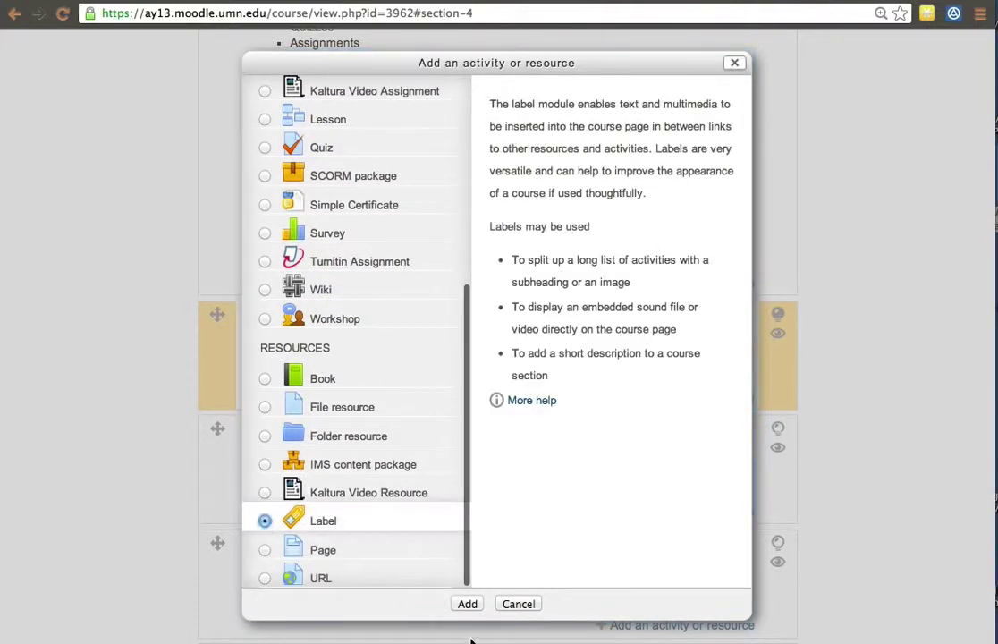
left_click(458, 604)
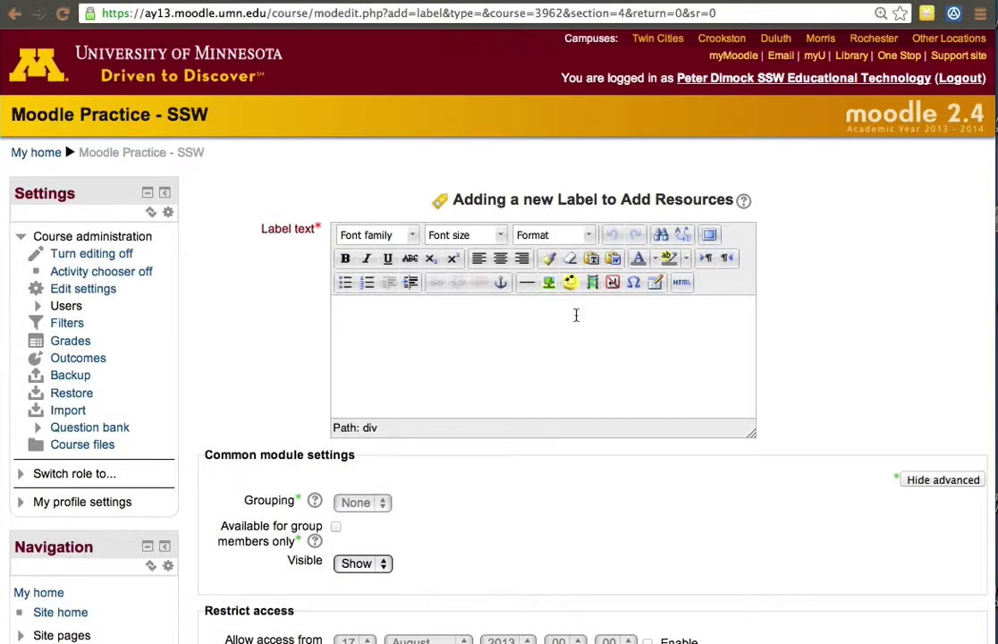
- Paste the SlideShare embed code into the label's source and apply it
scroll(581, 318, "down", 3)
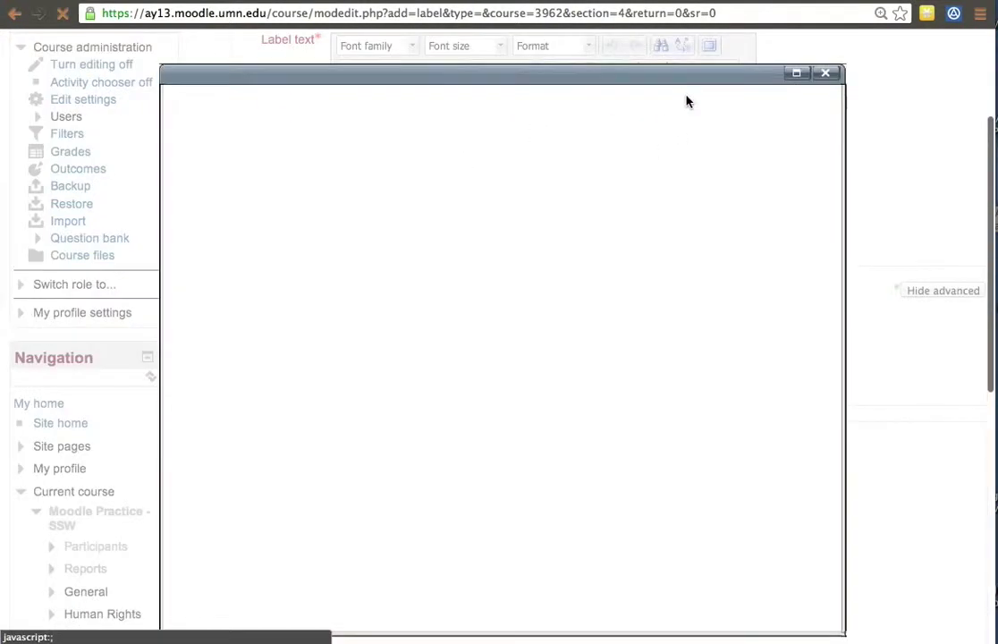
key("super+v")
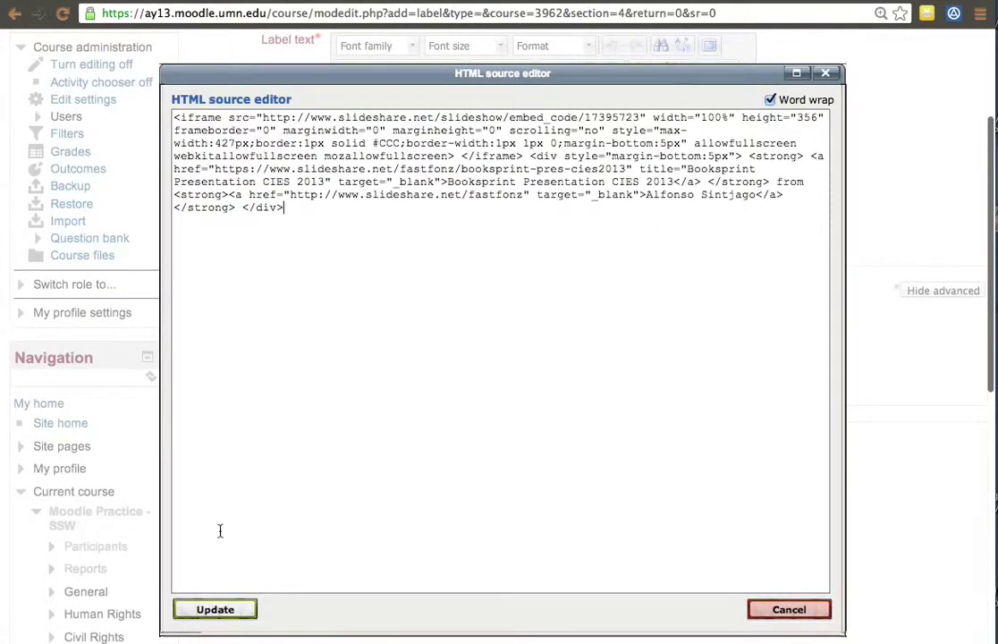
left_click(213, 608)
scroll(408, 535, "down", 5)
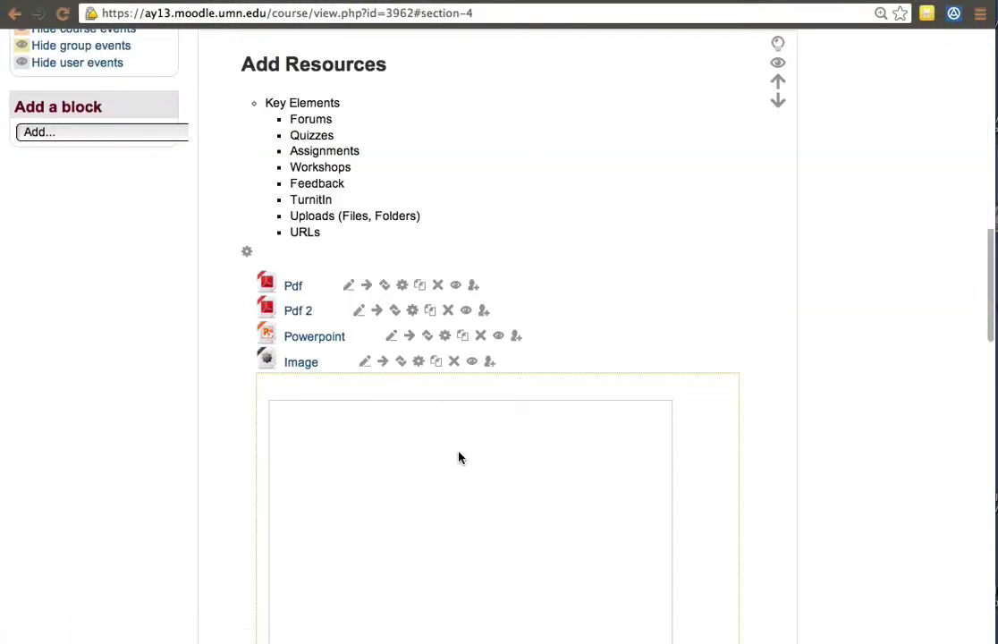
- Reload the course page to show the embedded slideshow on its title slide of 24
scroll(459, 457, "down", 5)
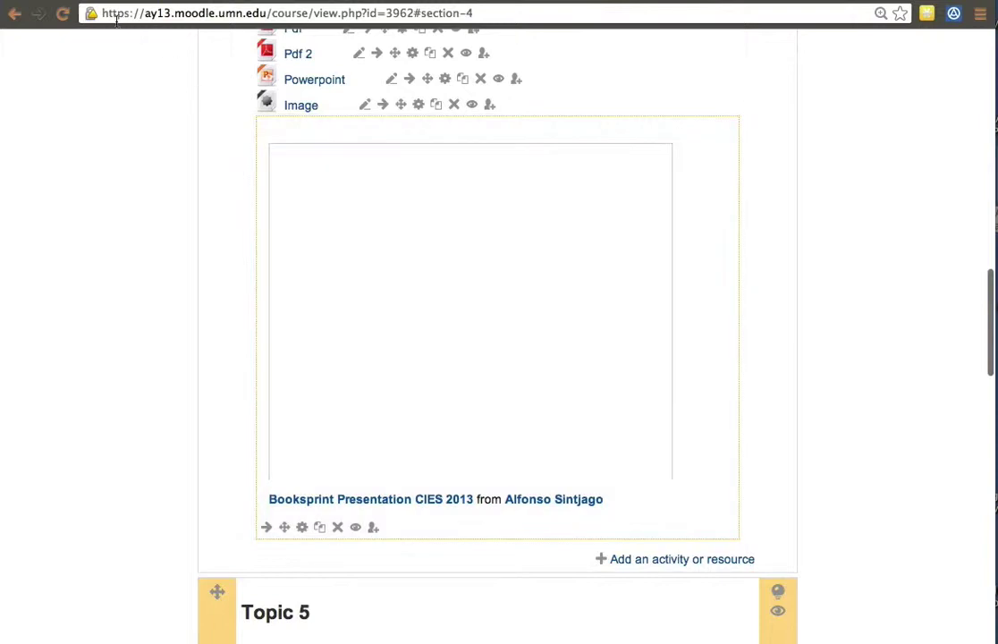
left_click(57, 23)
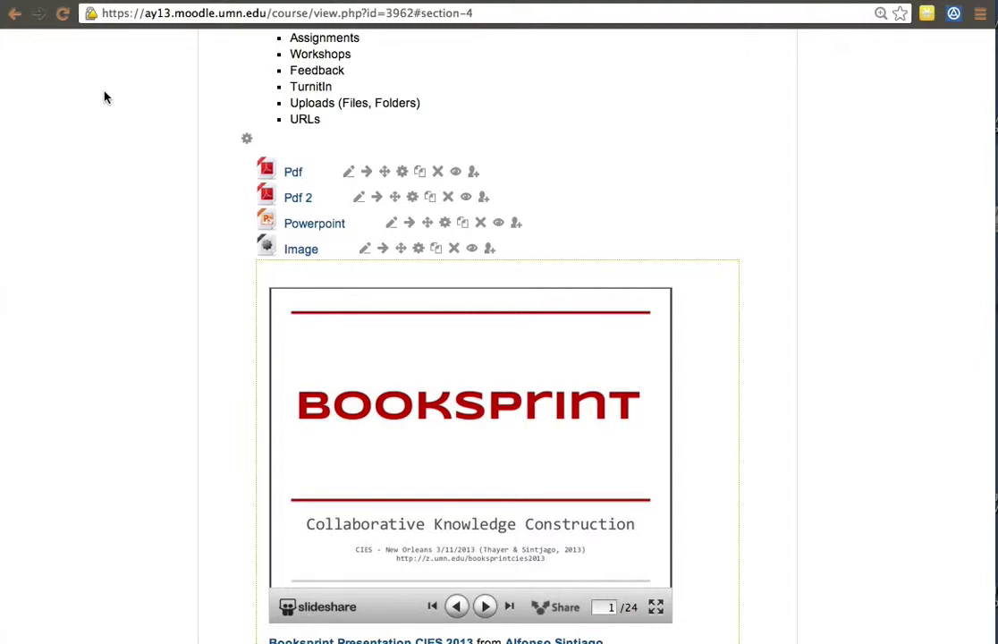
scroll(127, 154, "down", 3)
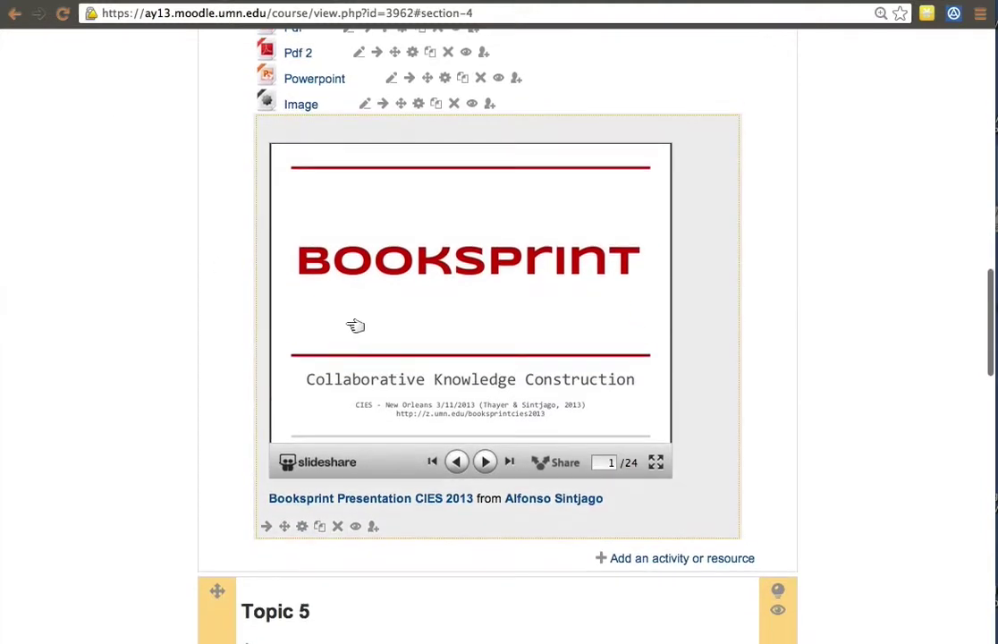